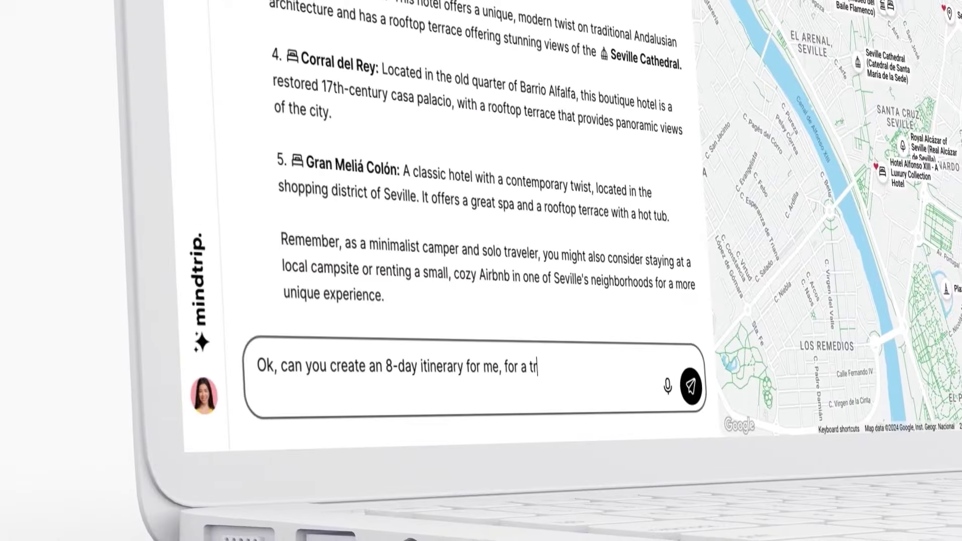
# Complete the chat request for an 8-day itinerary for a trip to Madrid and Seville.
pyautogui.write('rip to Madrid and Seville?')
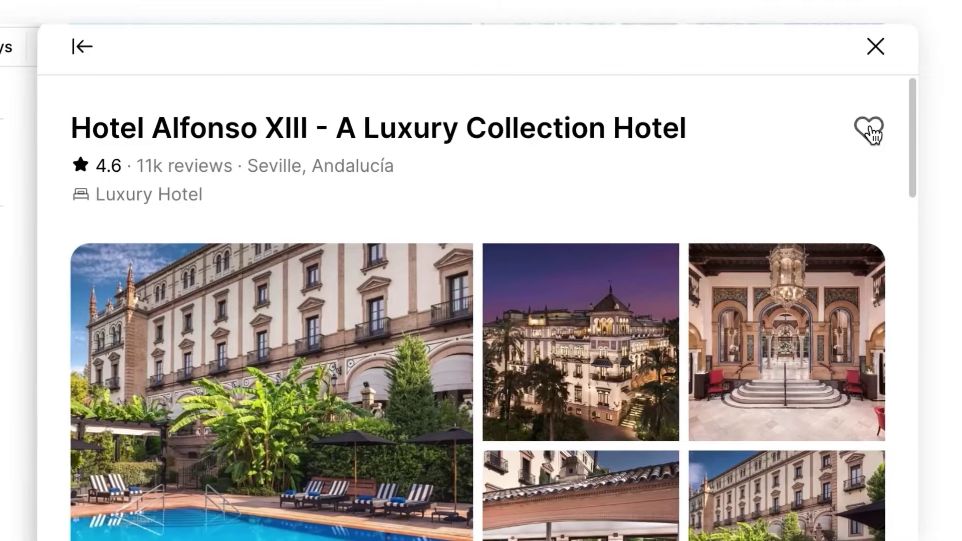
# Mark Hotel Alfonso XIII in Seville as a favourite and add it to the trip.
pyautogui.click(865, 129)
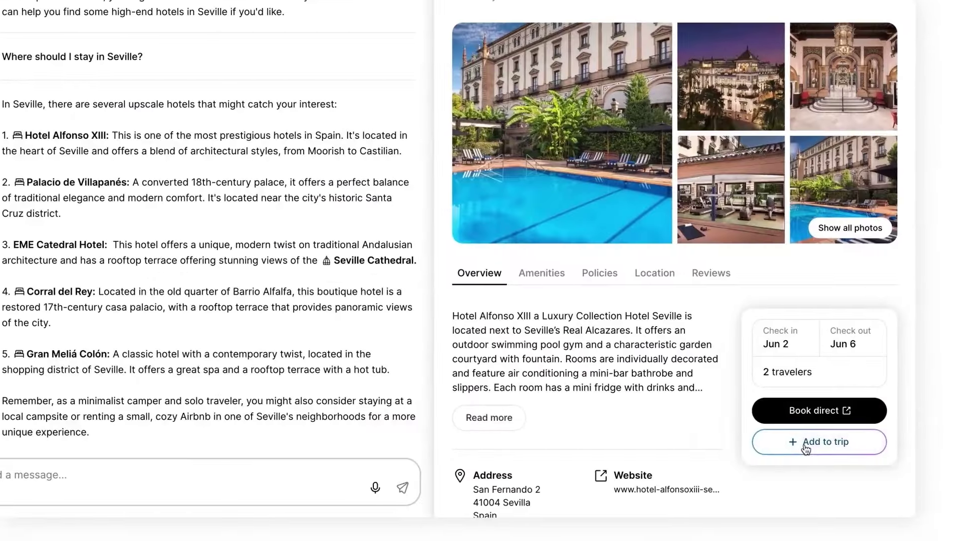
pyautogui.click(822, 441)
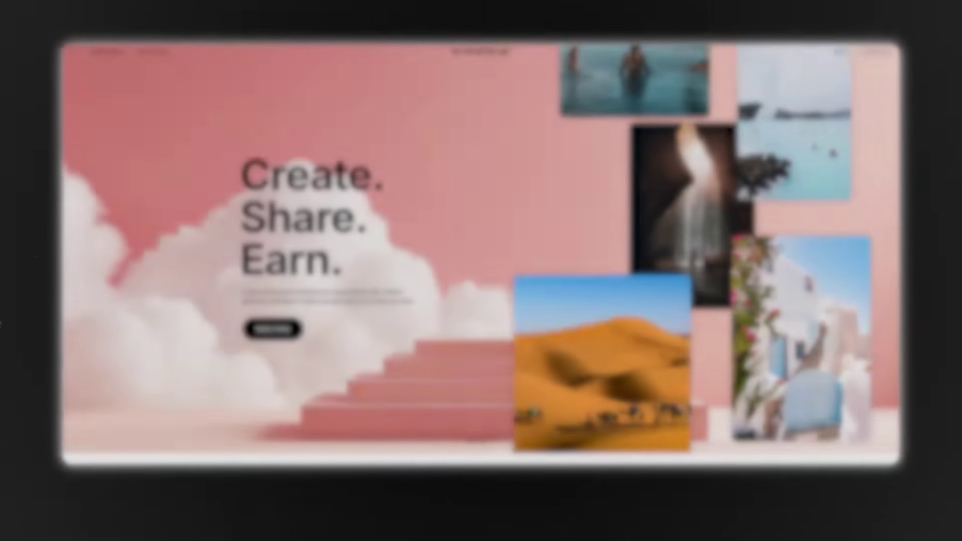
# Look through the Mindtrip Creator landing page down to the section on turning travel content into lists and itineraries.
pyautogui.scroll(-4, 481, 270)
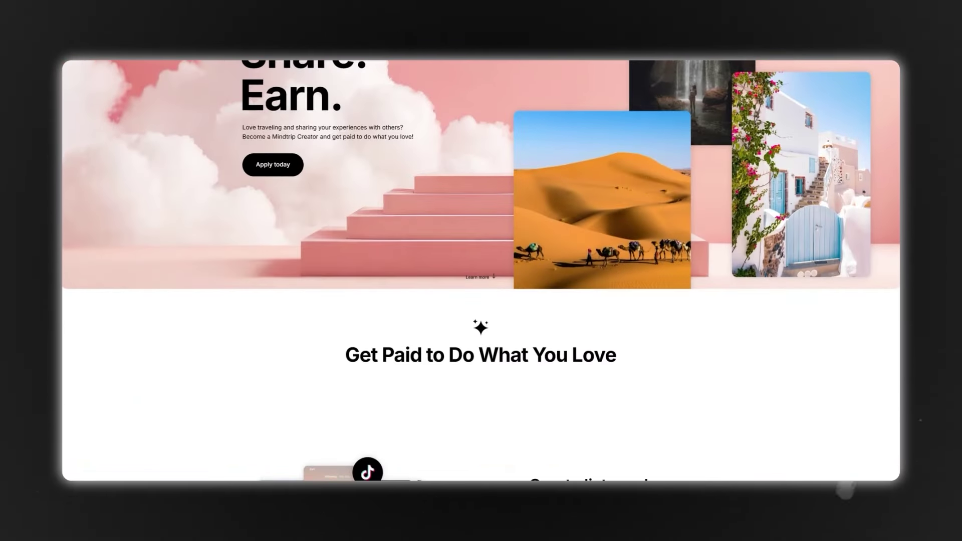
pyautogui.scroll(-4, 482, 271)
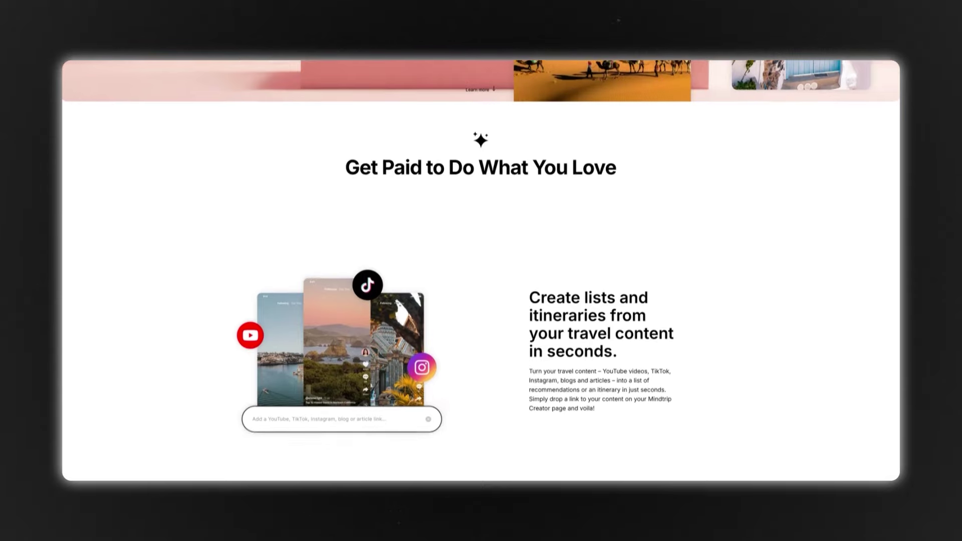
pyautogui.scroll(-4, 481, 271)
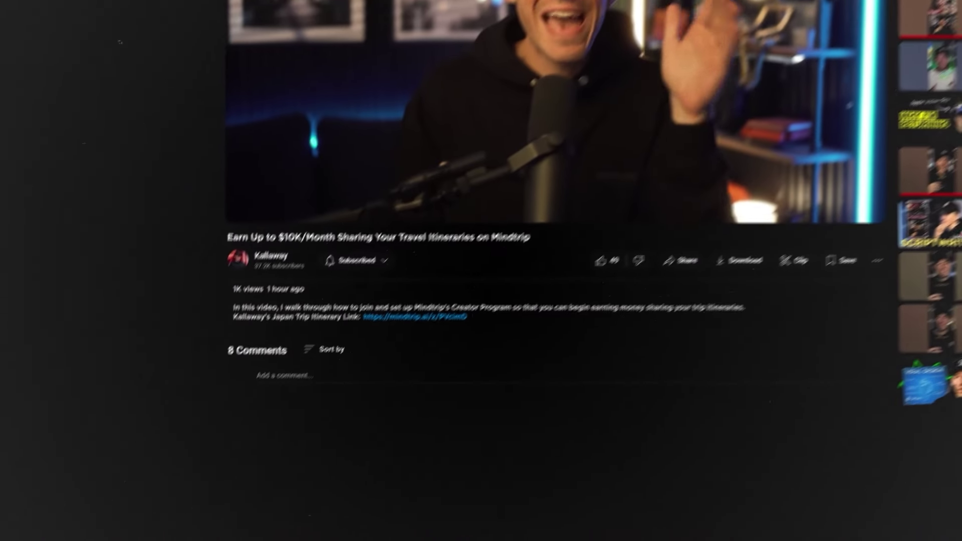
pyautogui.click(471, 269)
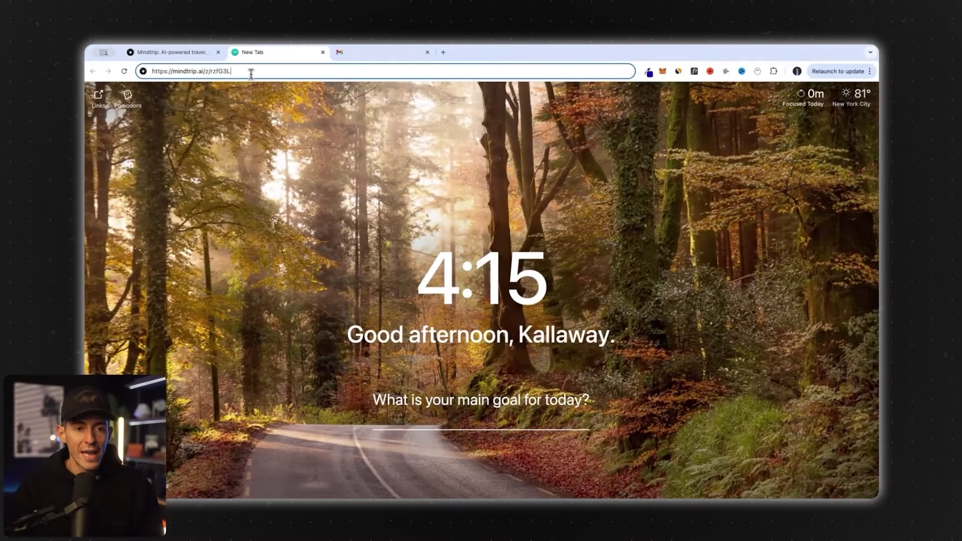
pyautogui.press('Return')
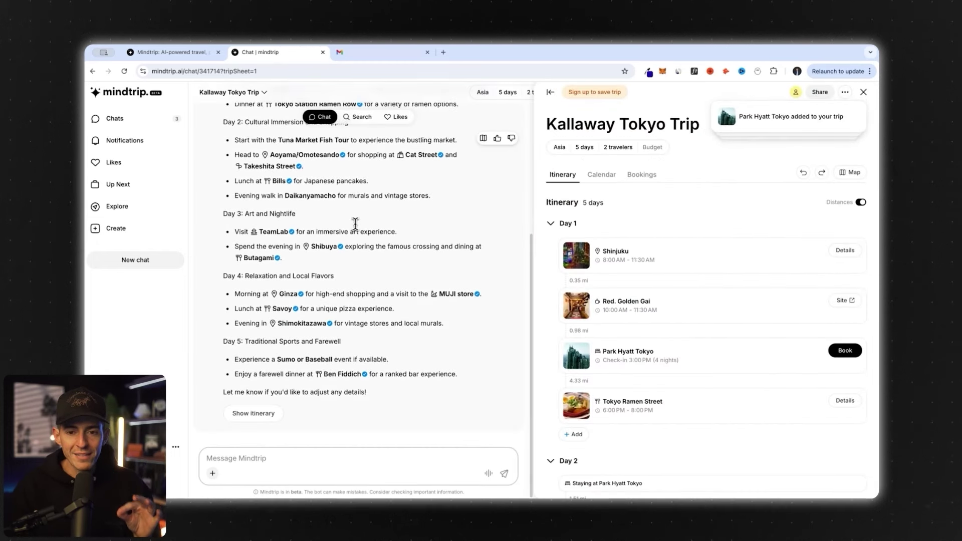
# Read through the generated Tokyo itinerary in the chat reply, from Day 1 to Day 5.
pyautogui.scroll(4, 356, 223)
pyautogui.scroll(-1, 353, 222)
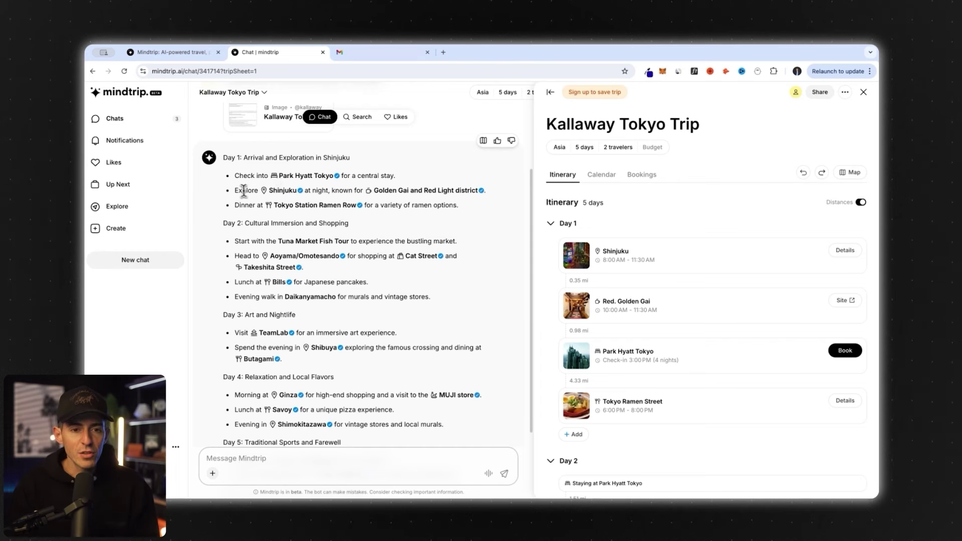
pyautogui.moveTo(312, 181)
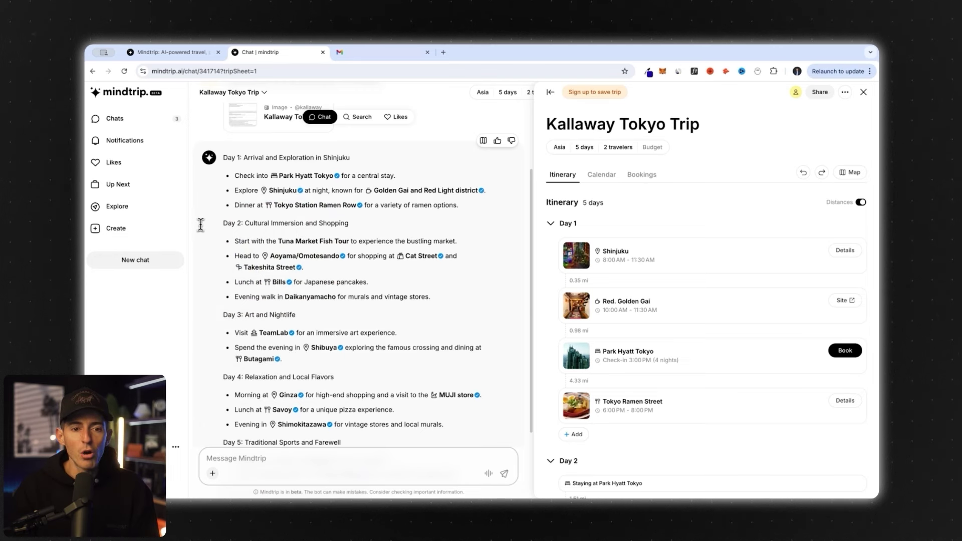
pyautogui.scroll(-2, 203, 225)
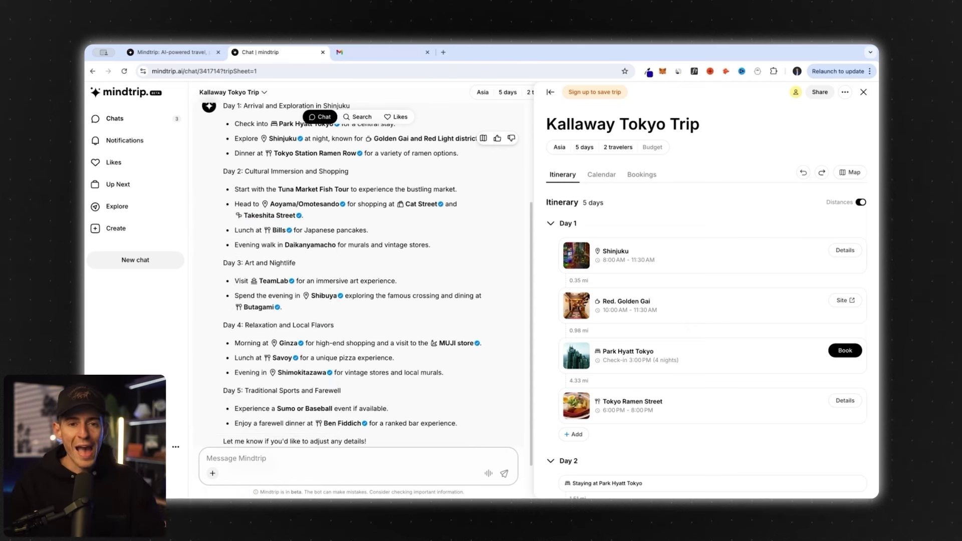
pyautogui.scroll(-2, 358, 275)
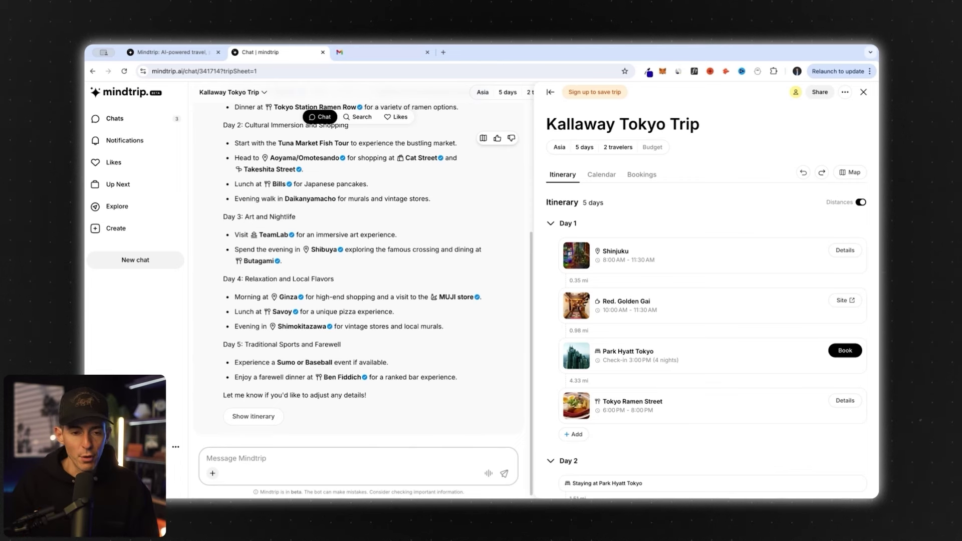
pyautogui.scroll(-1, 218, 203)
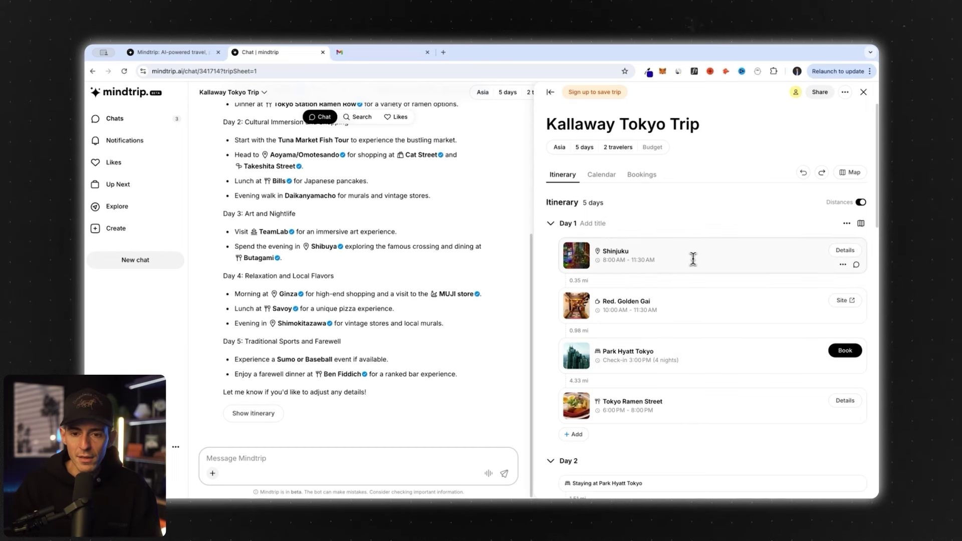
# Open the Red. Golden Gai stop of Day 1, review its photos, overview and location details, and close it.
pyautogui.click(668, 314)
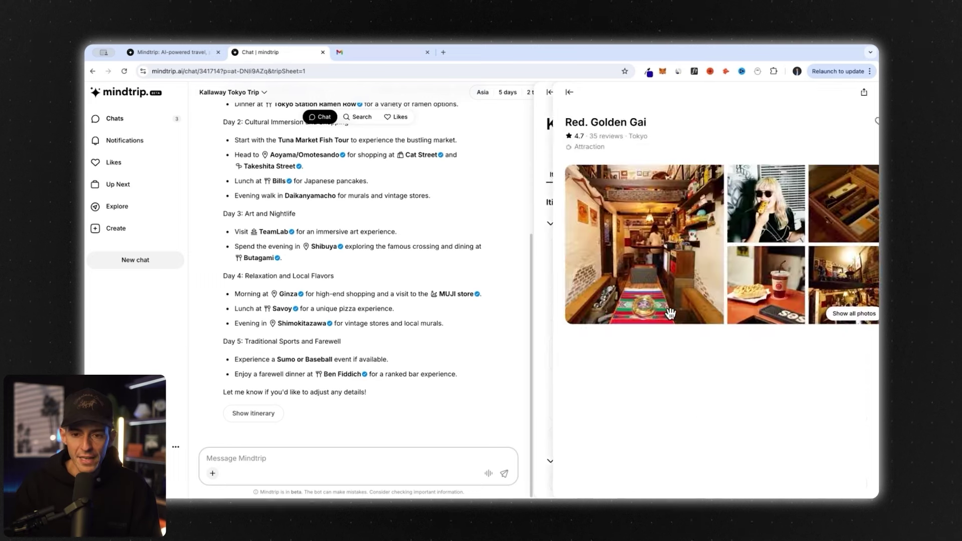
pyautogui.scroll(-1, 643, 262)
pyautogui.scroll(-2, 644, 262)
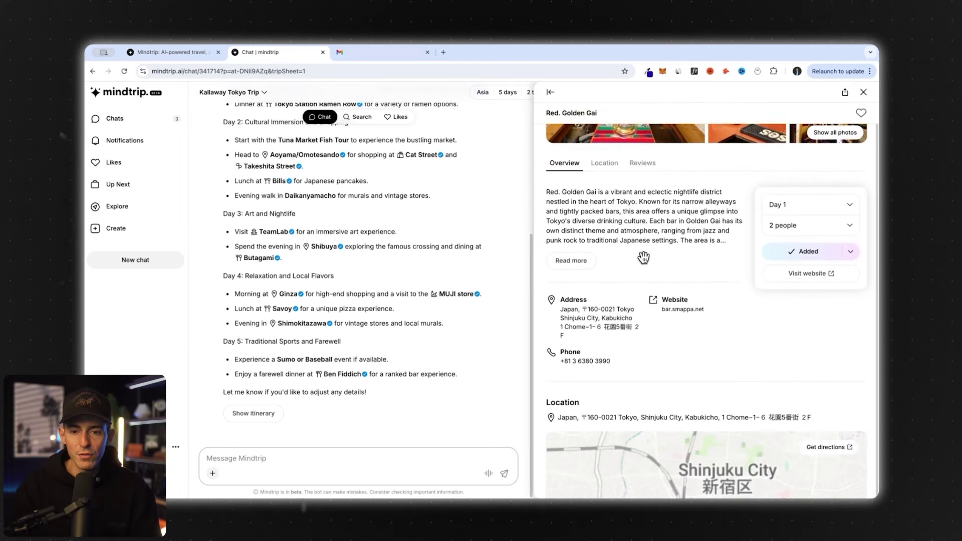
pyautogui.scroll(4, 750, 383)
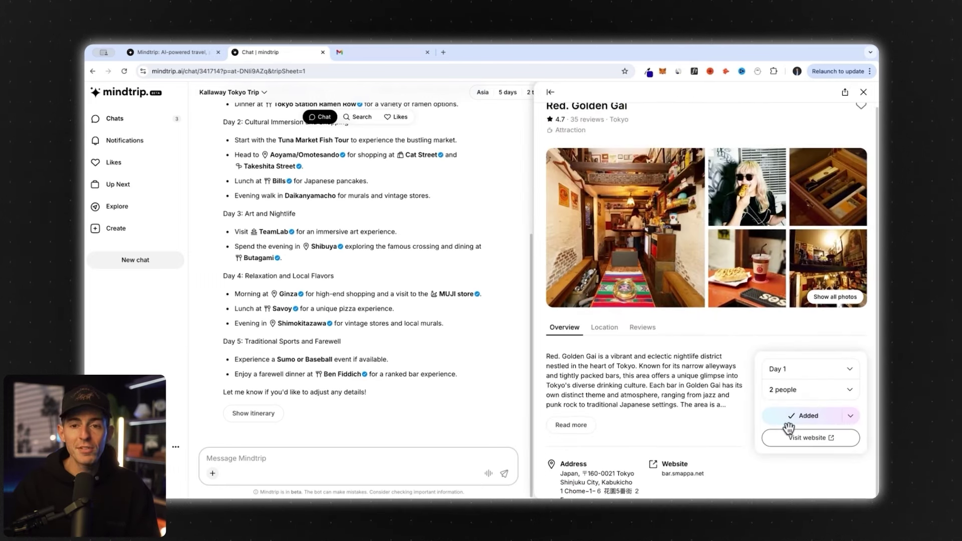
pyautogui.click(864, 92)
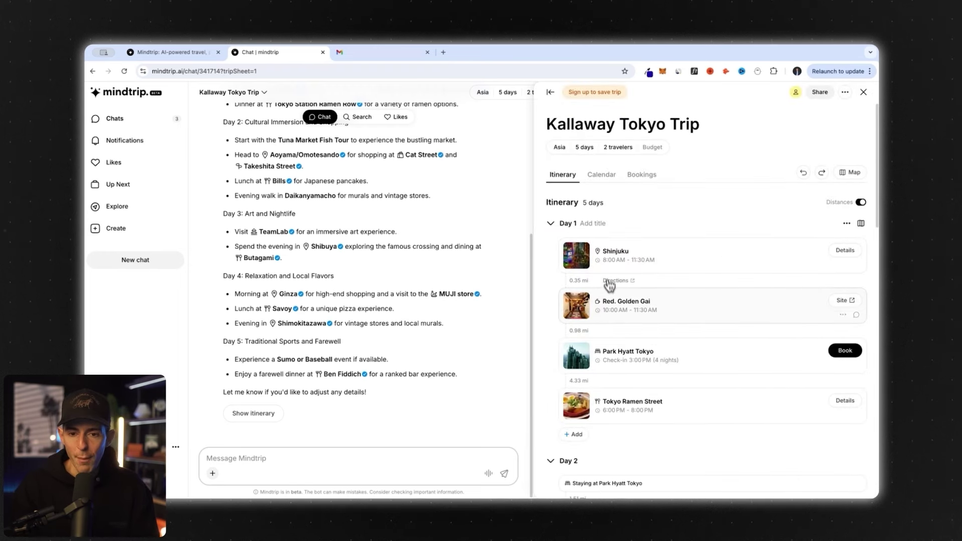
# Try to reposition the Shinjuku stop within the Day 1 itinerary.
pyautogui.scroll(-1, 609, 271)
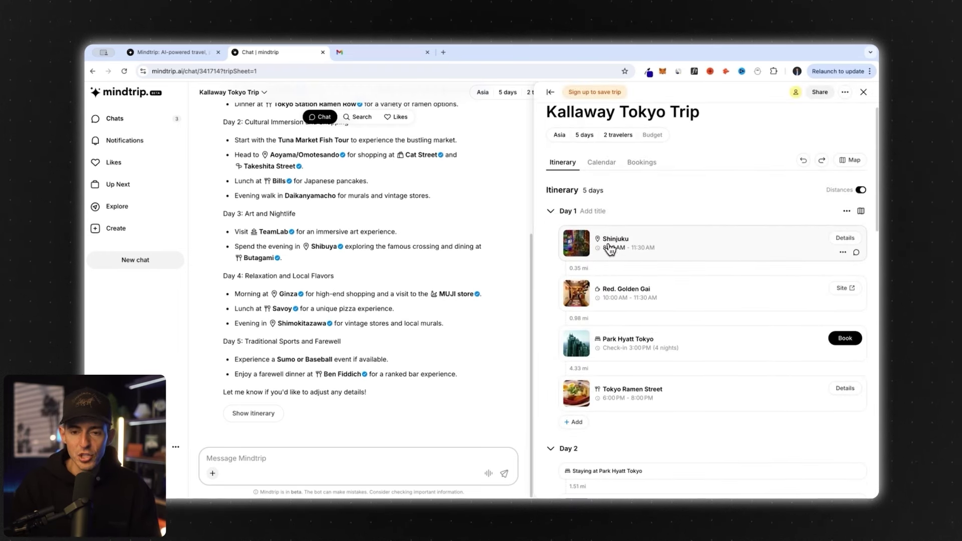
pyautogui.moveTo(616, 246)
pyautogui.mouseDown()
pyautogui.moveTo(617, 334)
pyautogui.moveTo(614, 254)
pyautogui.mouseUp()
pyautogui.scroll(-1, 613, 255)
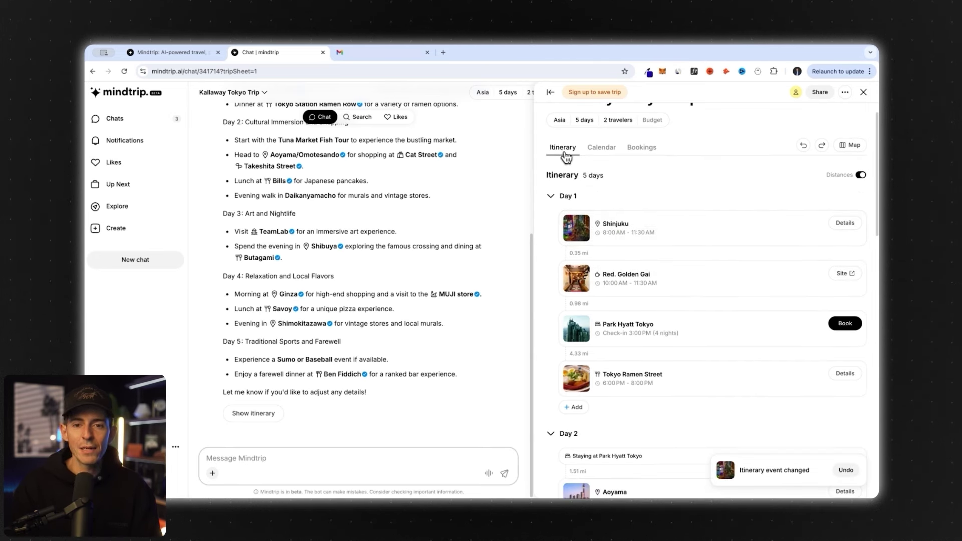
# Show the trip as a calendar and move the Day 1 Park Hyatt Tokyo check-in to 1:30 PM.
pyautogui.click(591, 150)
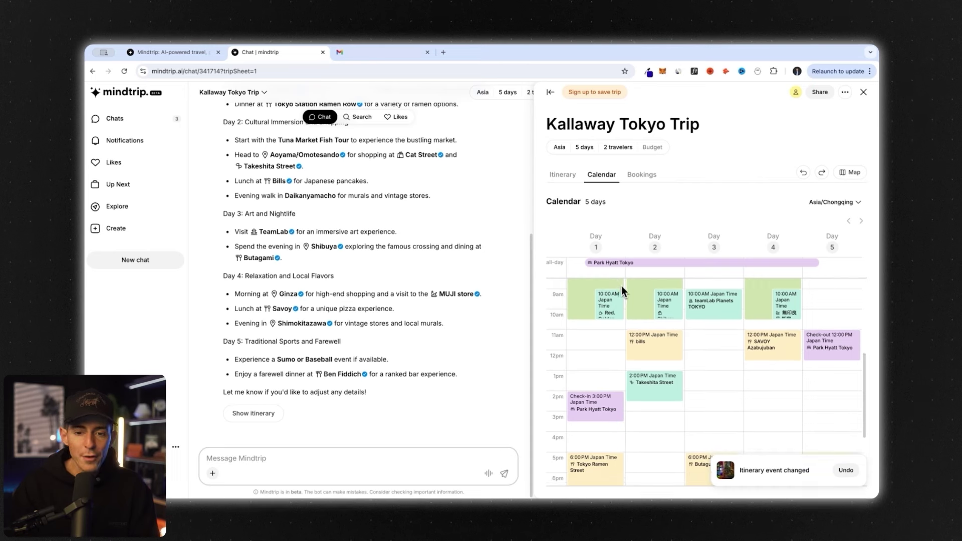
pyautogui.scroll(-1, 622, 286)
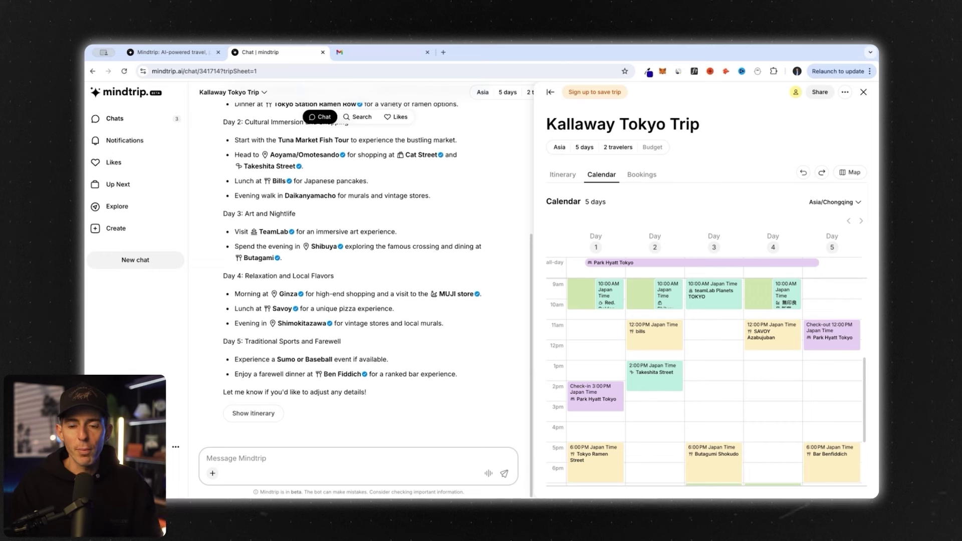
pyautogui.scroll(-1, 608, 357)
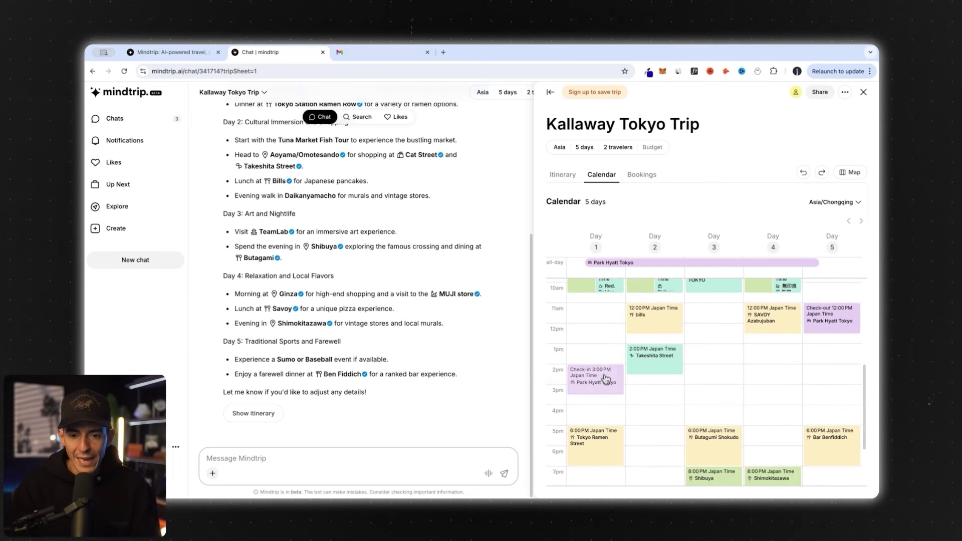
pyautogui.moveTo(607, 379); pyautogui.dragTo(603, 357)
pyautogui.scroll(-2, 599, 368)
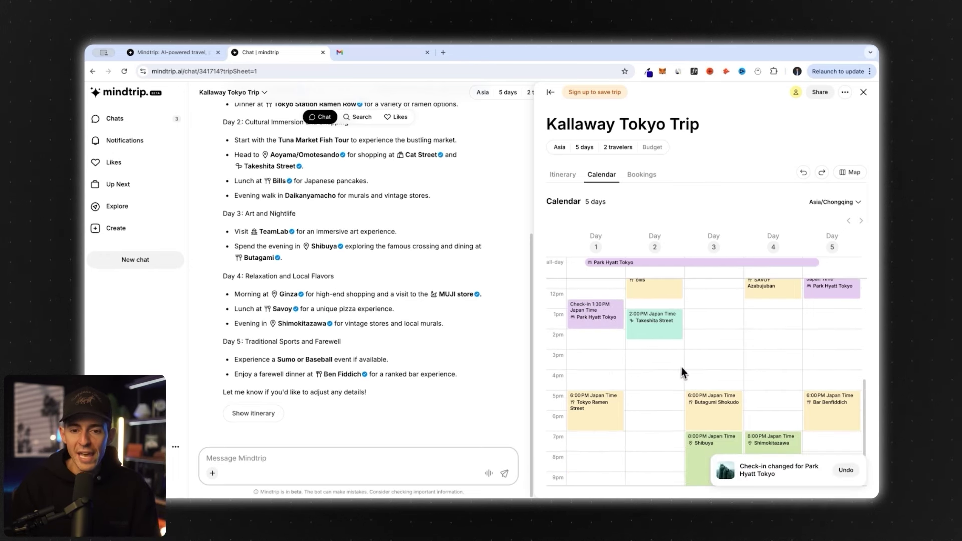
pyautogui.scroll(4, 631, 358)
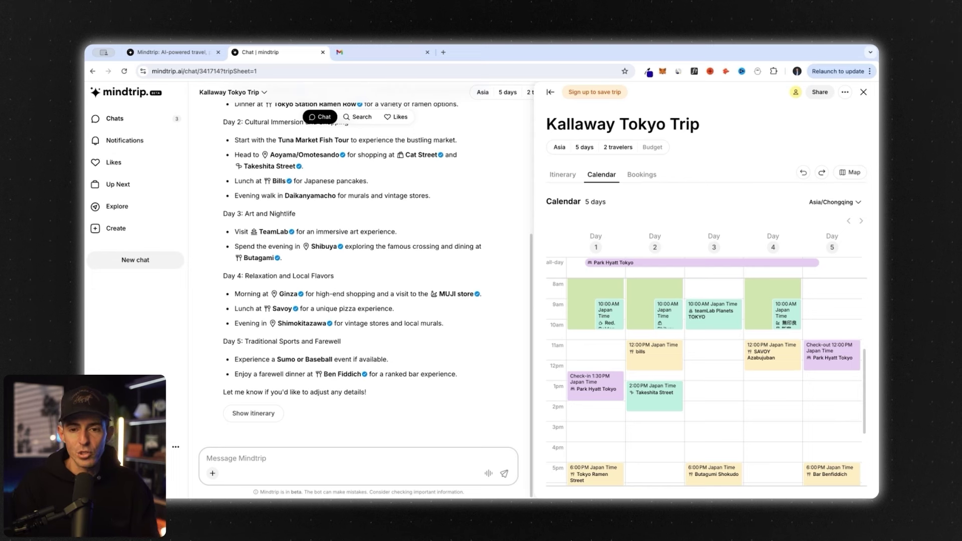
# Check the trip's bookings and return to the itinerary view.
pyautogui.click(637, 178)
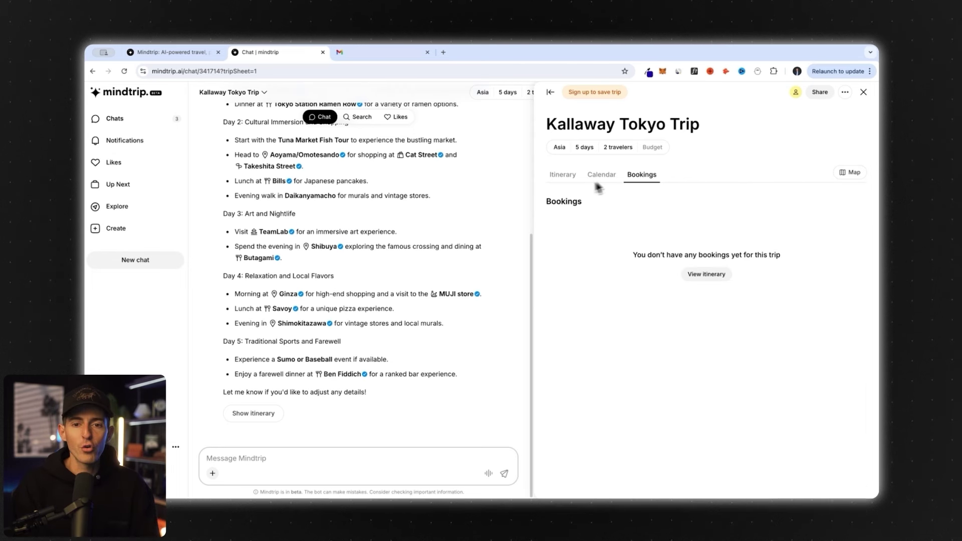
pyautogui.click(569, 182)
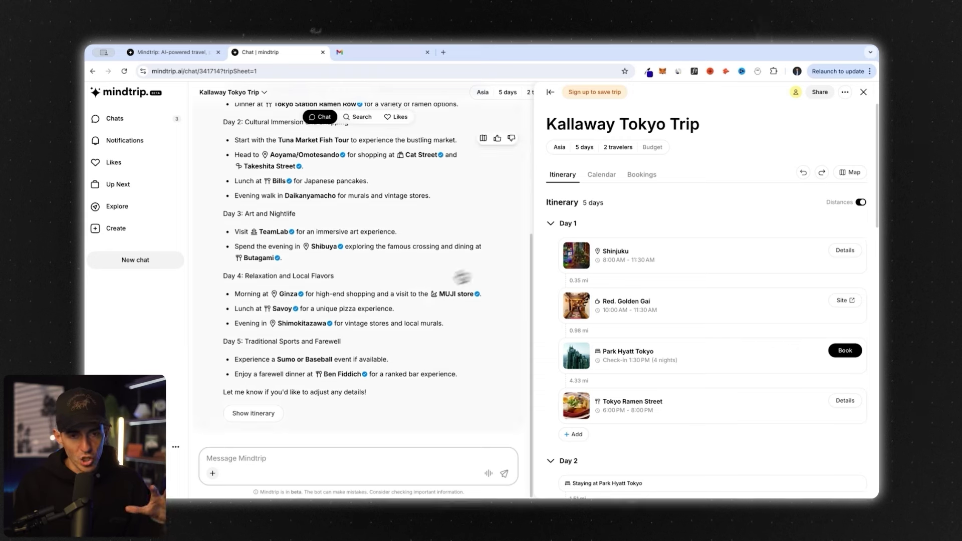
# View the source image attached to the itinerary request at the start of the chat, and close it.
pyautogui.scroll(5, 412, 291)
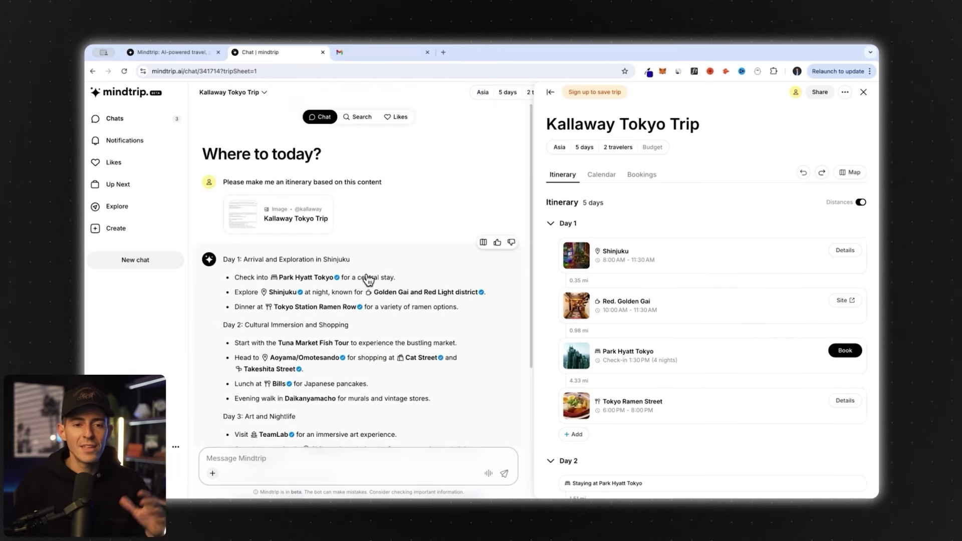
pyautogui.scroll(-1, 296, 255)
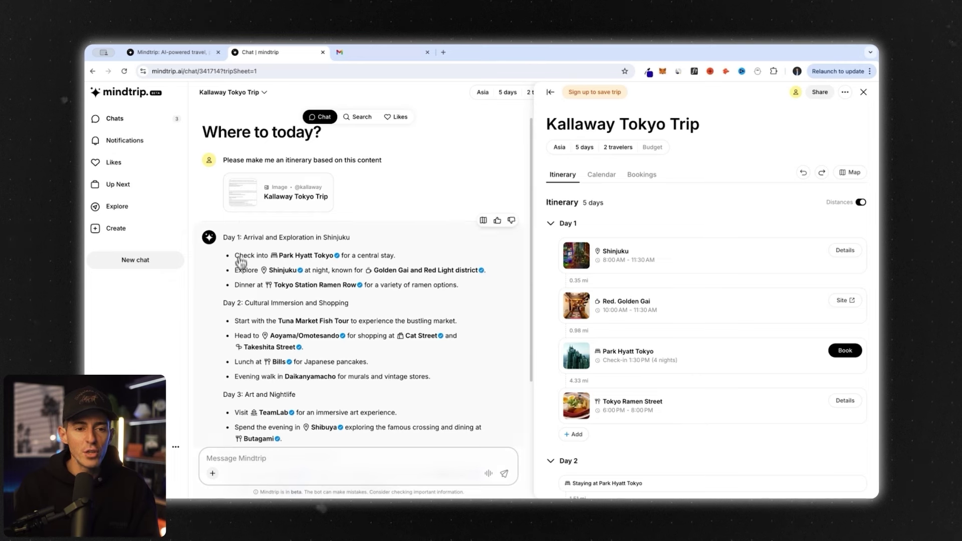
pyautogui.click(249, 207)
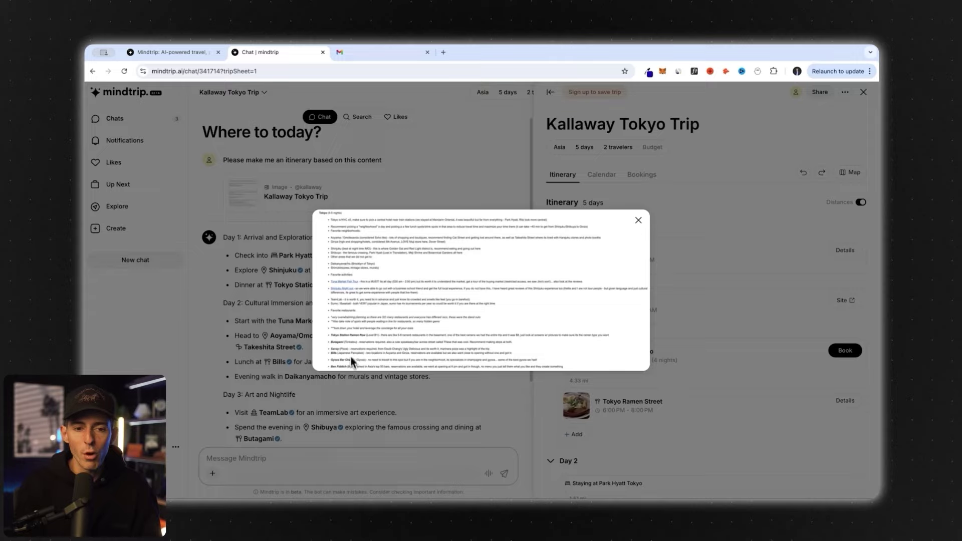
pyautogui.press('Escape')
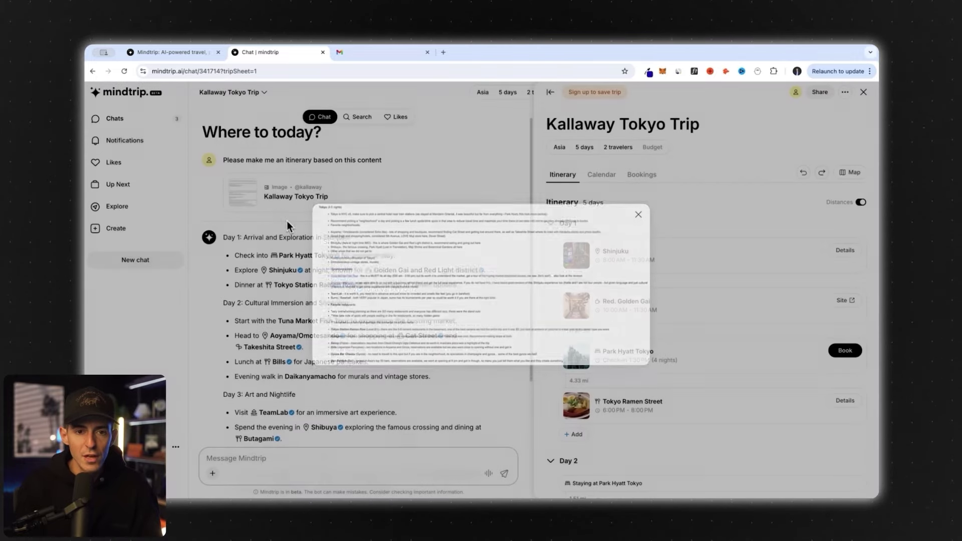
# Switch to Gmail, read the Tokyo section of the Japan recommendations email, and return to the Mindtrip chat.
pyautogui.click(366, 54)
pyautogui.scroll(10, 325, 258)
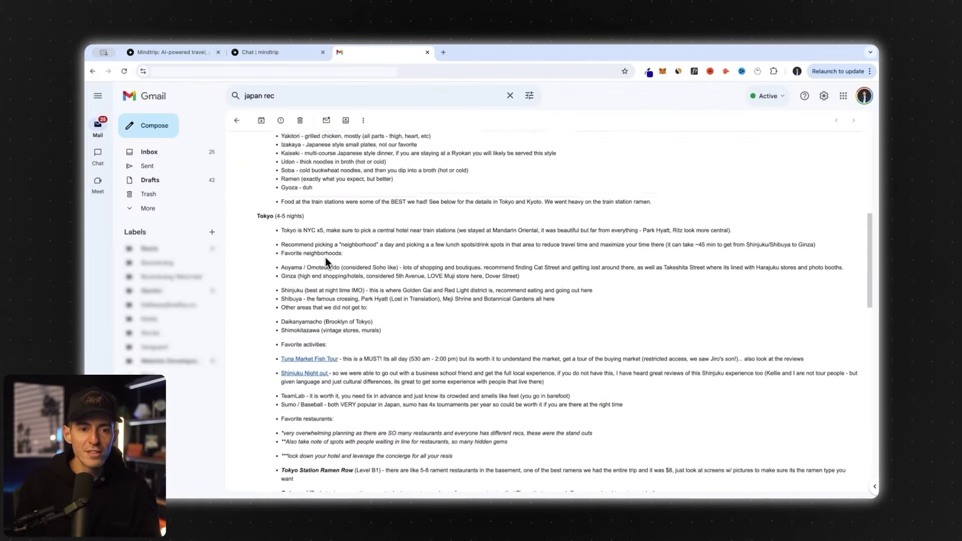
pyautogui.scroll(-8, 326, 257)
pyautogui.scroll(-15, 326, 260)
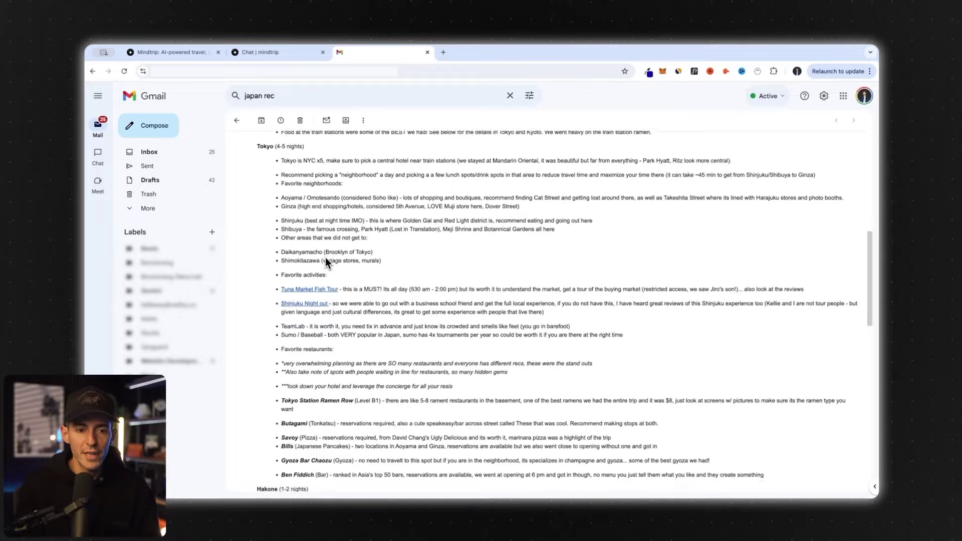
pyautogui.scroll(8, 326, 257)
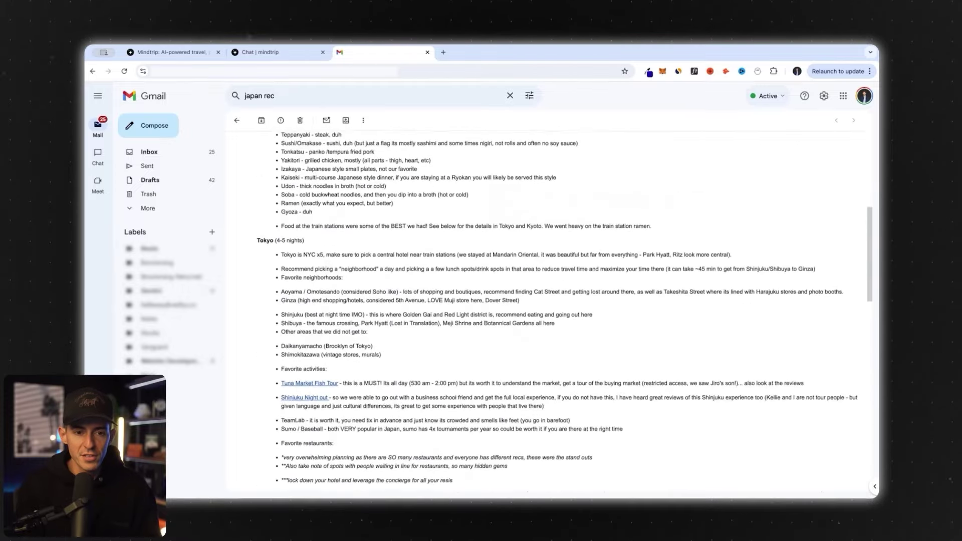
pyautogui.scroll(-2, 325, 257)
pyautogui.scroll(-2, 325, 260)
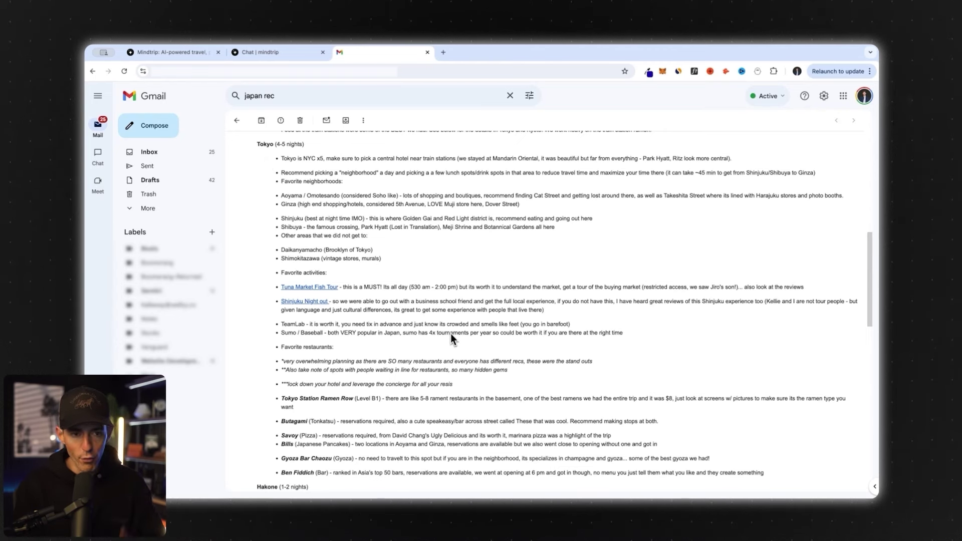
pyautogui.click(274, 53)
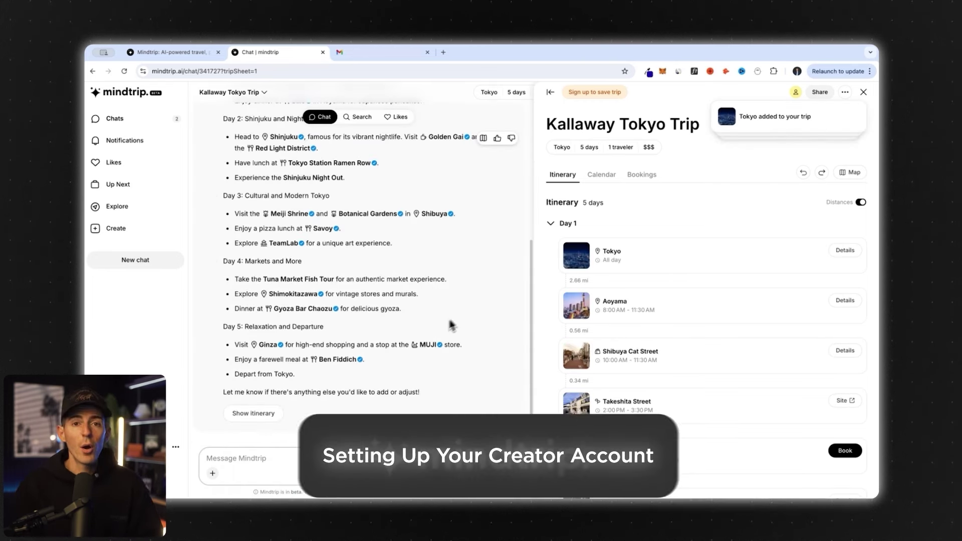
# Sign in to an existing account from the prompt to save the Kallaway Tokyo Trip.
pyautogui.click(601, 104)
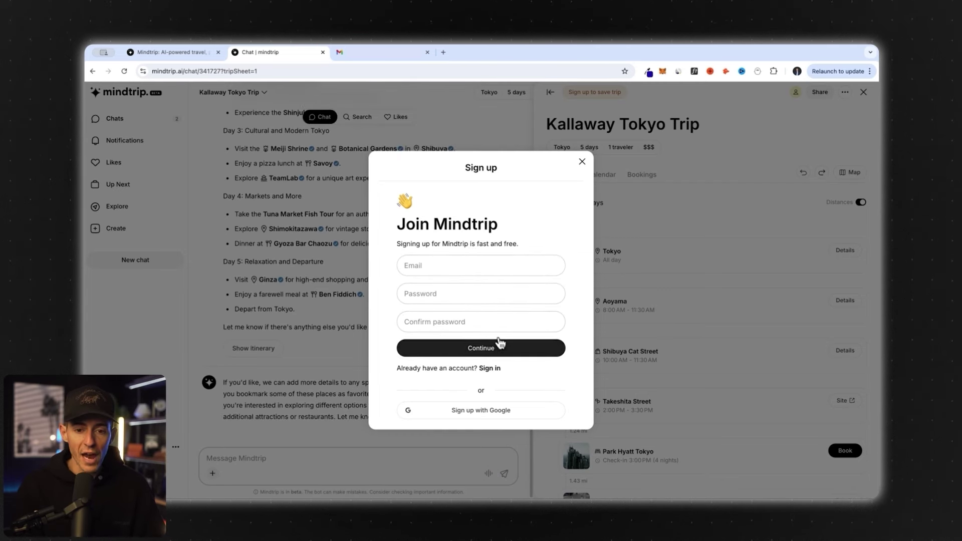
pyautogui.click(494, 368)
pyautogui.click(424, 336)
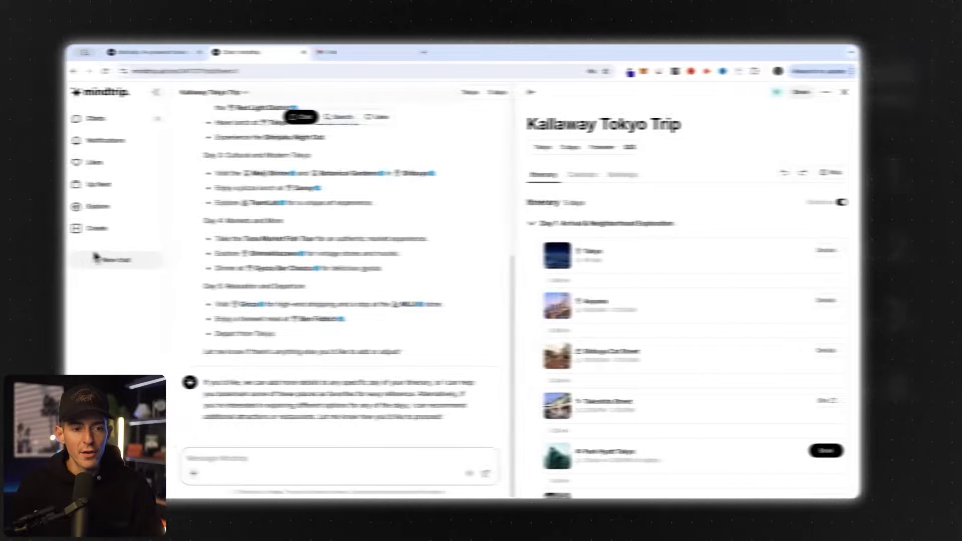
# Join the creator program by confirming the username and accepting the terms, and save the PayPal payment details with the phone number.
pyautogui.click(117, 230)
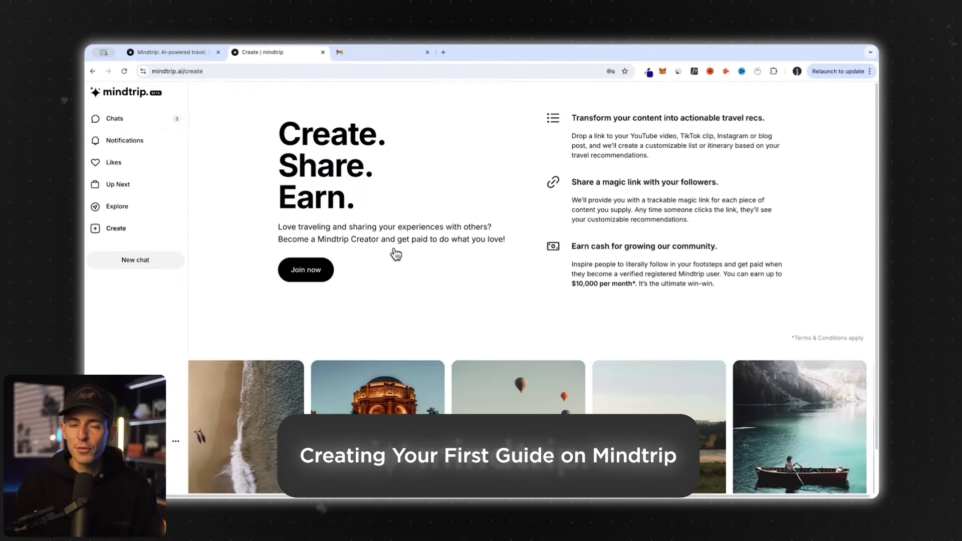
pyautogui.click(310, 275)
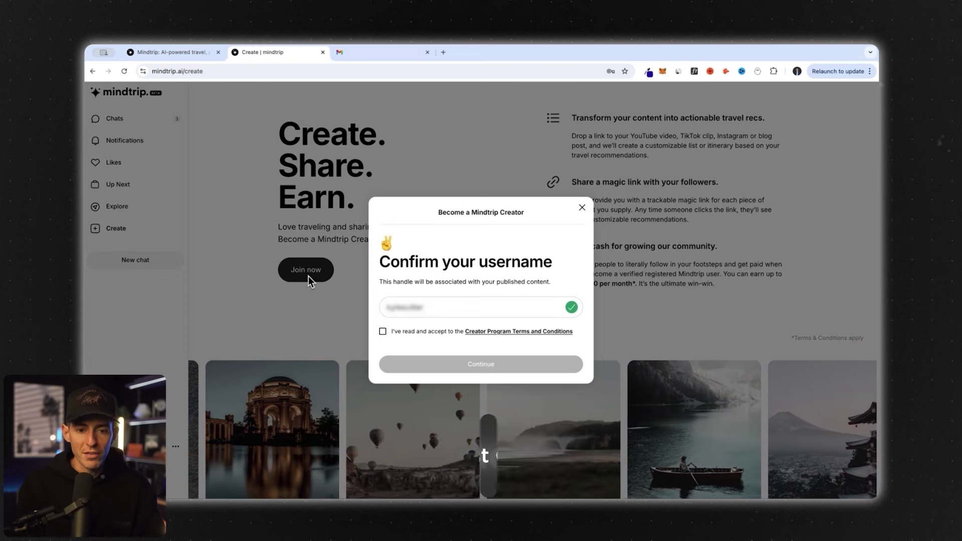
pyautogui.click(383, 331)
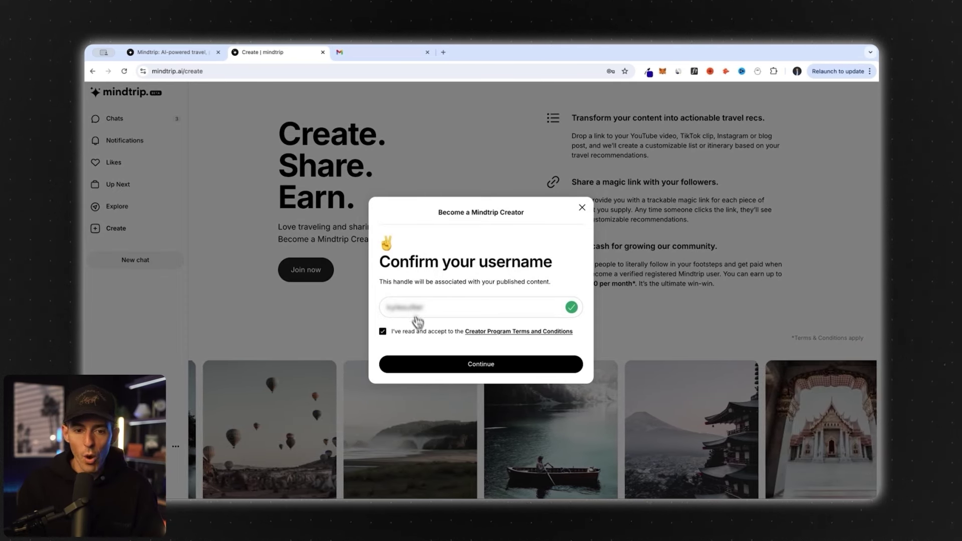
pyautogui.click(436, 367)
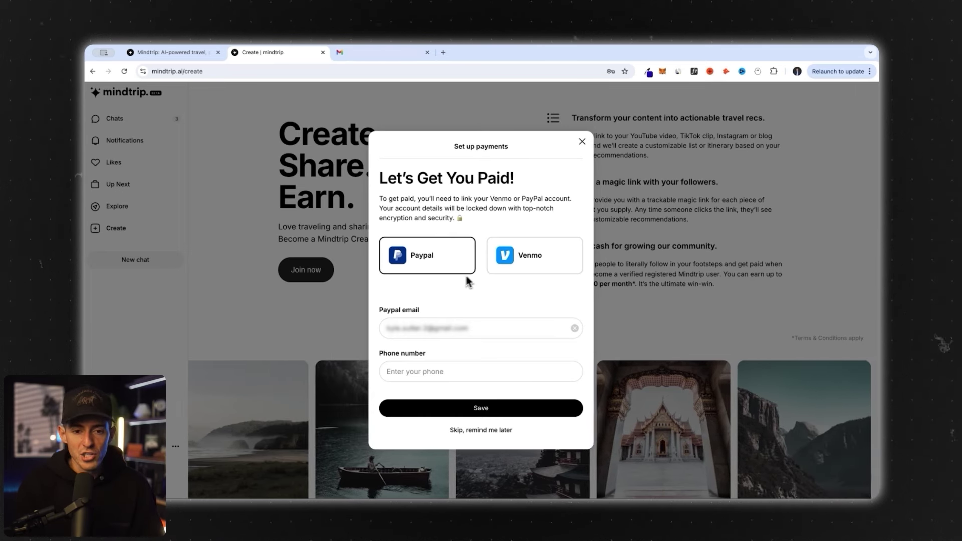
pyautogui.click(436, 365)
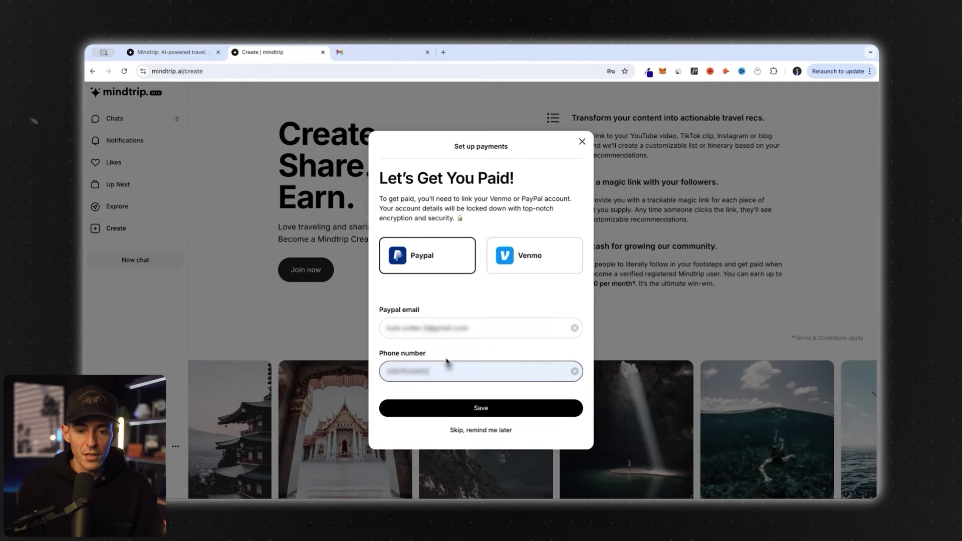
pyautogui.click(466, 409)
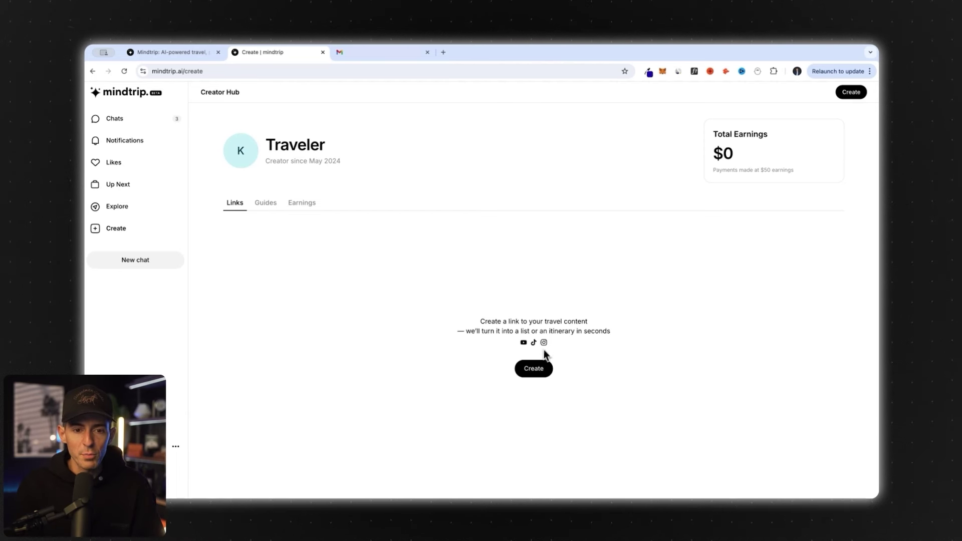
# Begin a new magic link for own content in the Creator Hub, with a file as its source.
pyautogui.click(534, 371)
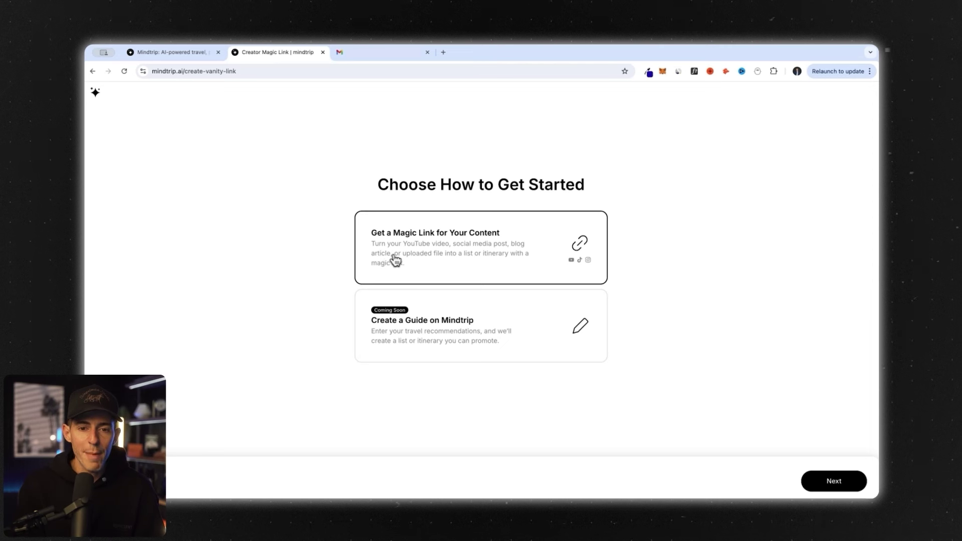
pyautogui.click(473, 256)
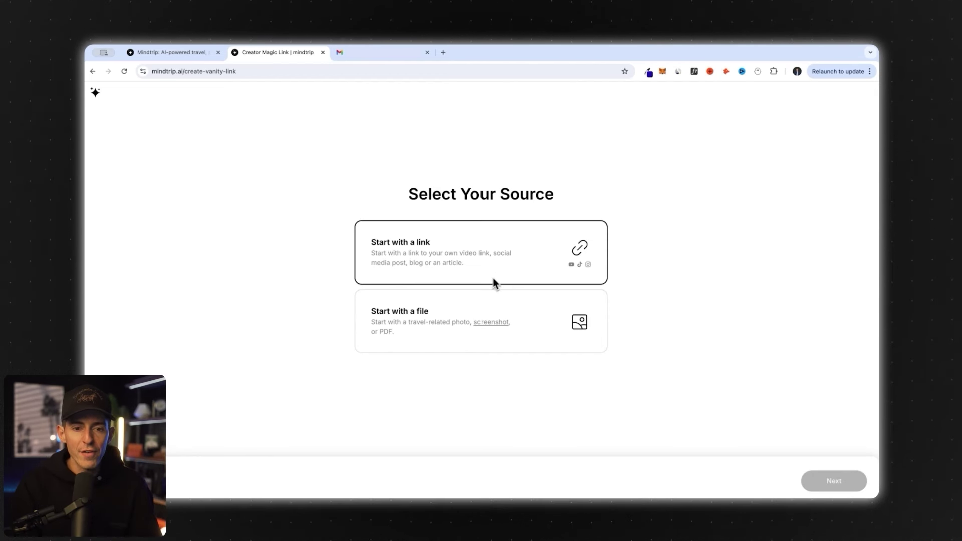
pyautogui.click(448, 315)
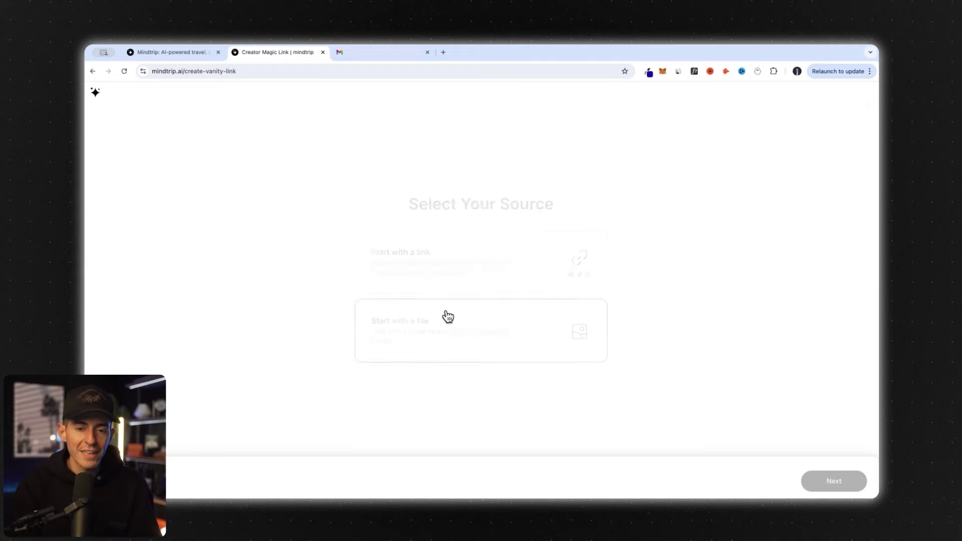
# Switch to Gmail, capture a screenshot of the email's Tokyo section, and return to the Mindtrip magic link page.
pyautogui.click(371, 55)
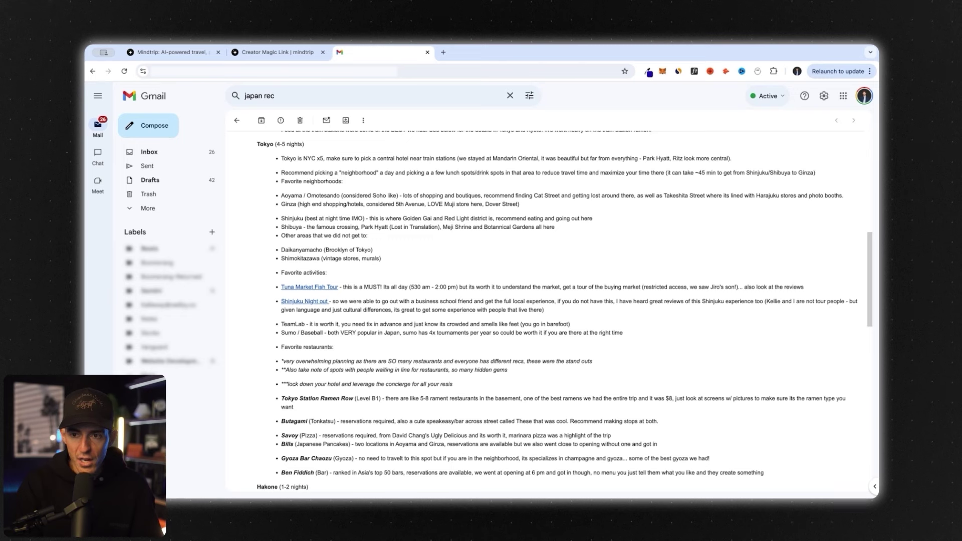
pyautogui.press('super+shift+4')
pyautogui.moveTo(249, 141); pyautogui.dragTo(863, 485)
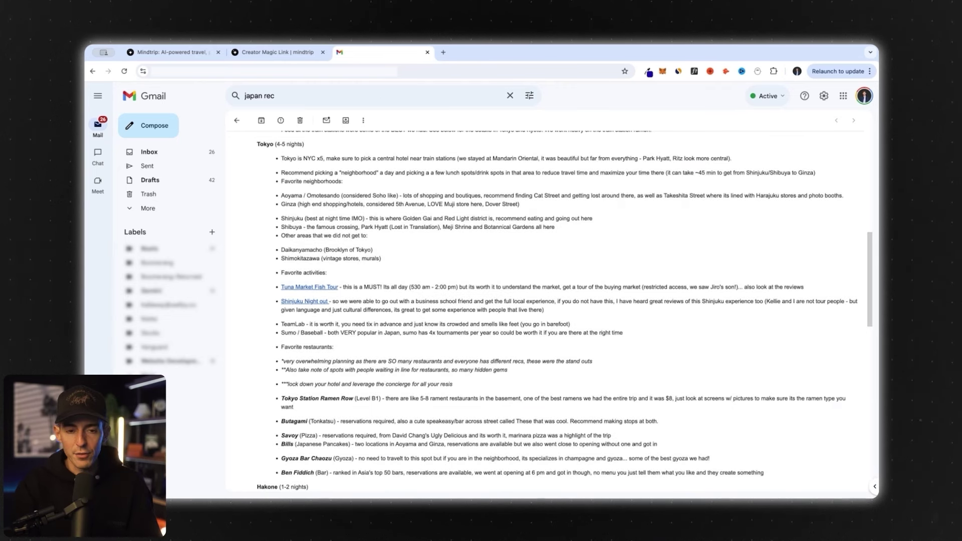
pyautogui.click(276, 52)
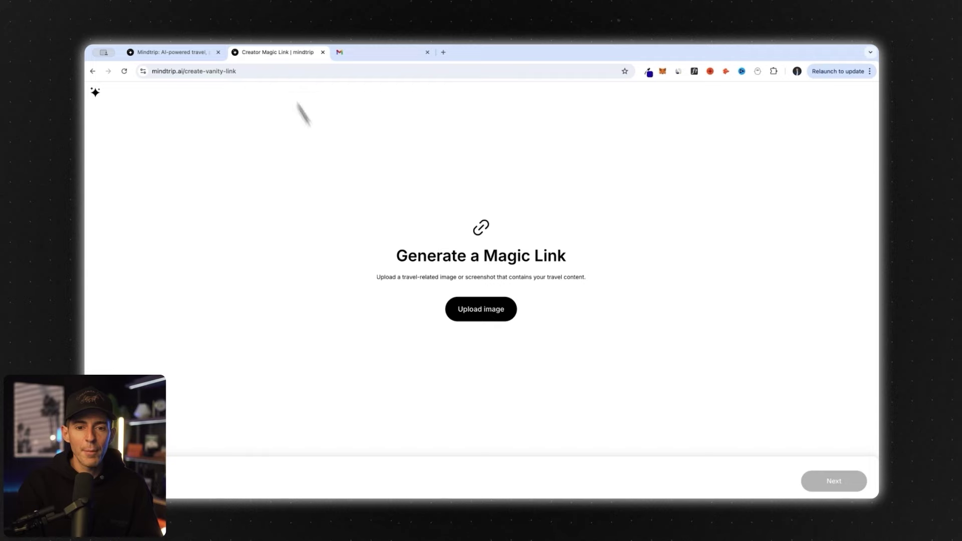
# Upload the screenshot "CleanShot 2024-08-14 at 15.51.06@2x" from the Desktop as the magic link's source image.
pyautogui.click(486, 312)
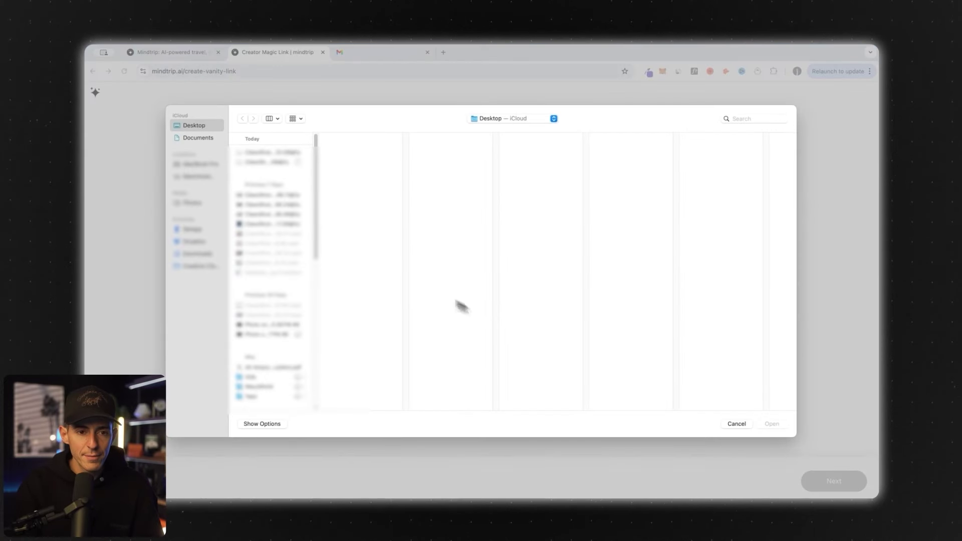
pyautogui.click(256, 153)
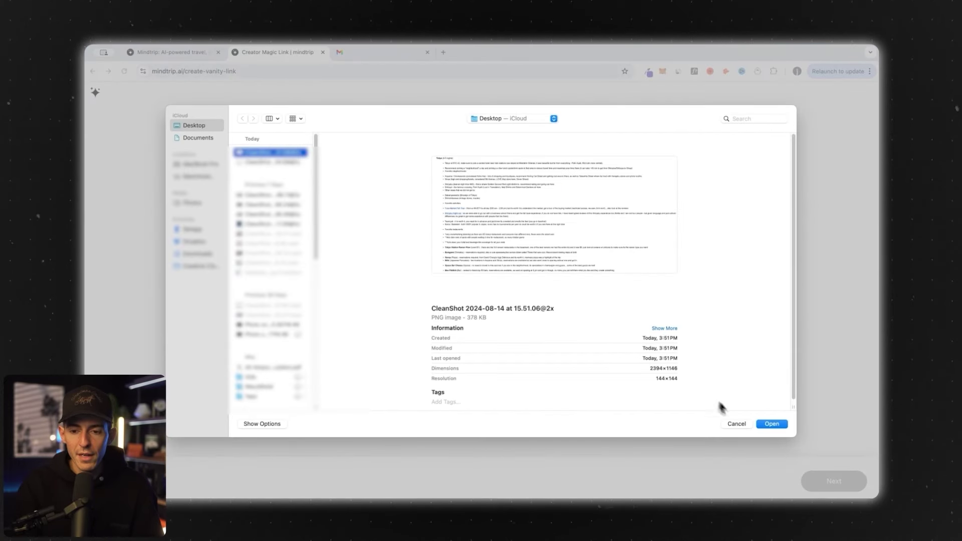
pyautogui.click(765, 424)
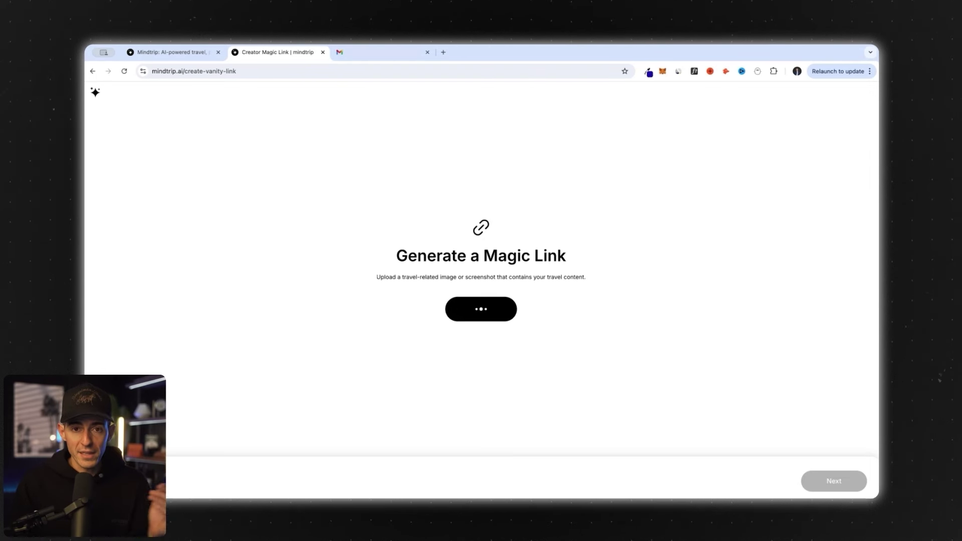
# Title the content "Kallaway's Japan Trip to Tokyo", make it a 5-day itinerary, and generate the magic link.
pyautogui.click(450, 284)
pyautogui.write("Kallaway's Japan")
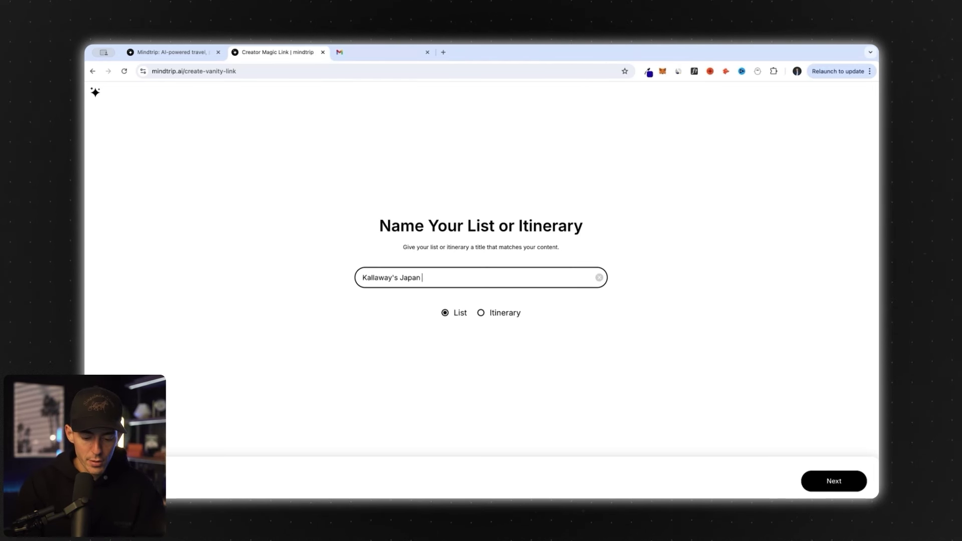
pyautogui.write(' Trip to Tokyo')
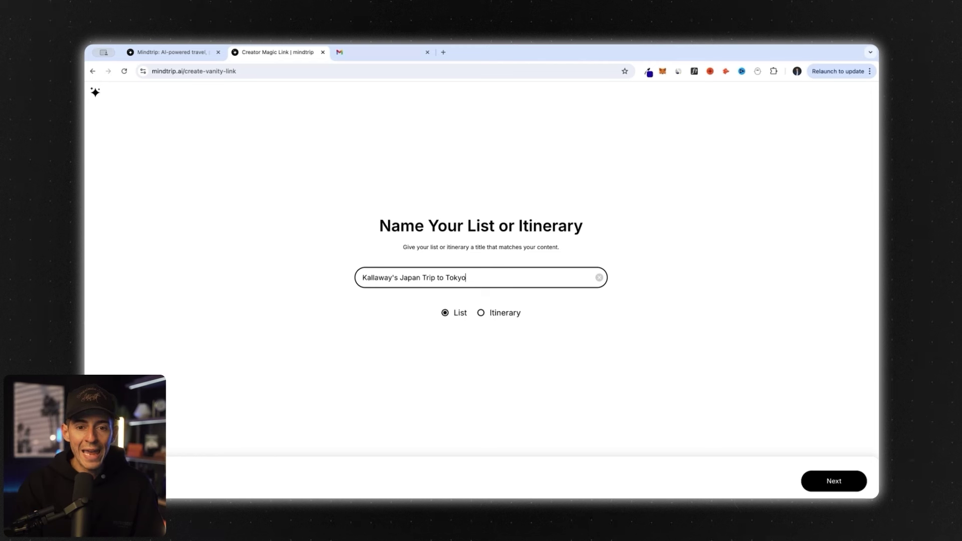
pyautogui.click(481, 313)
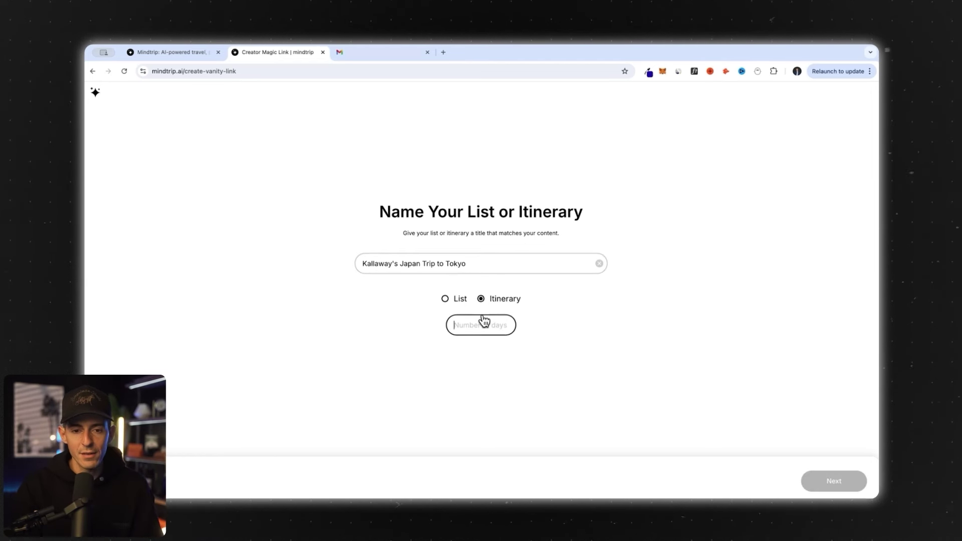
pyautogui.click(478, 328)
pyautogui.write('5')
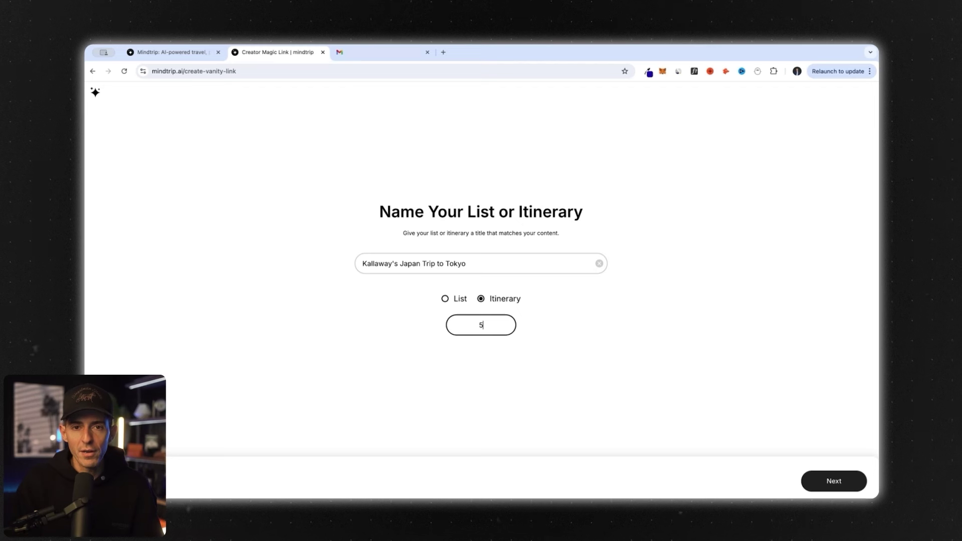
pyautogui.click(834, 481)
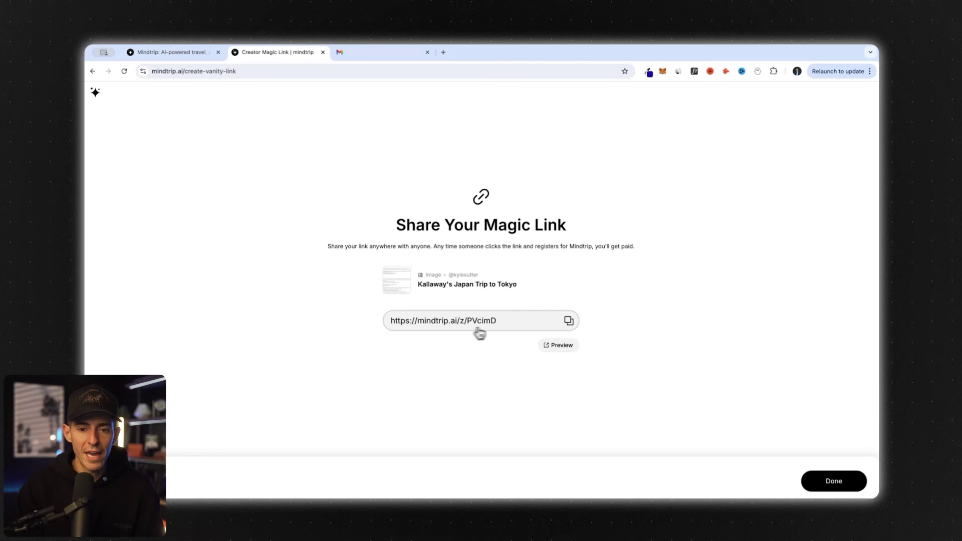
# Copy the new magic link and preview the itinerary it opens, back to the start of its chat.
pyautogui.click(570, 322)
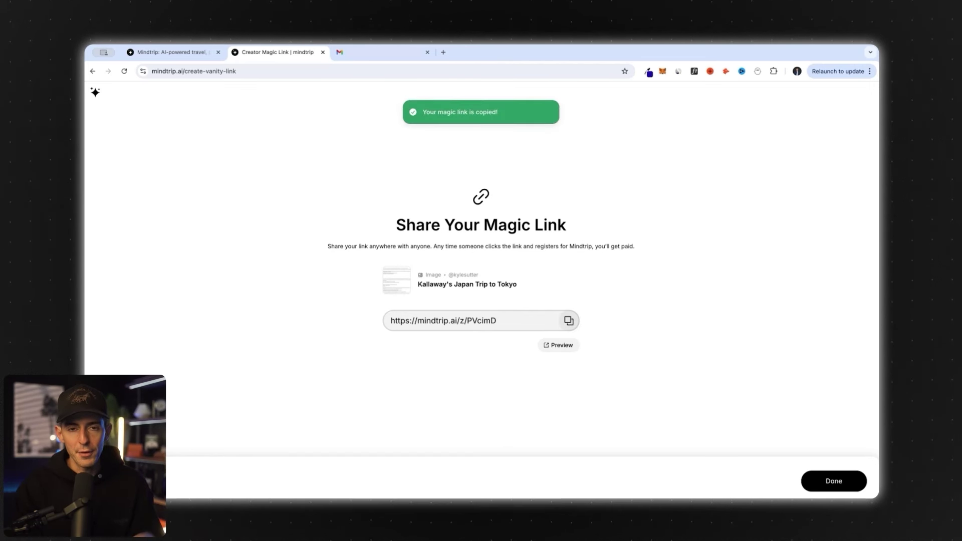
pyautogui.click(557, 347)
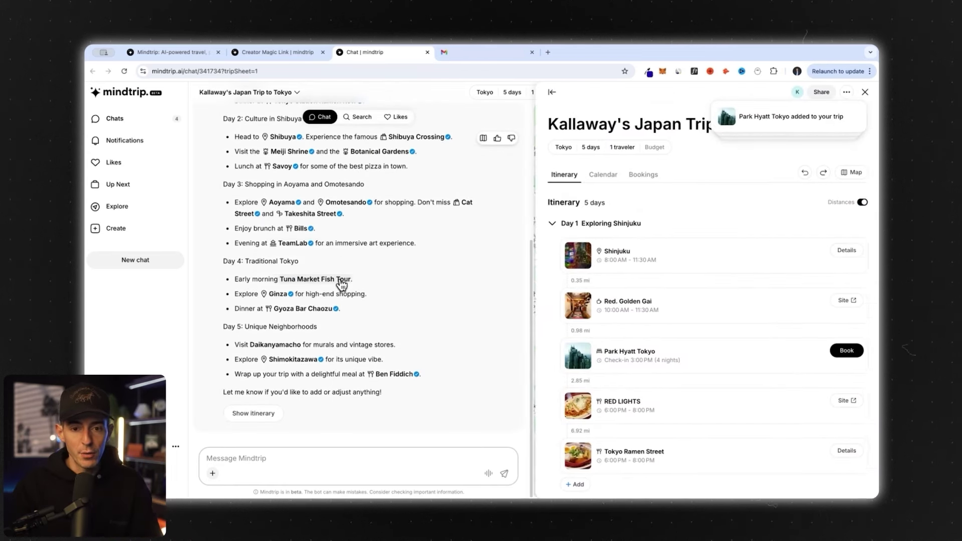
pyautogui.scroll(5, 371, 325)
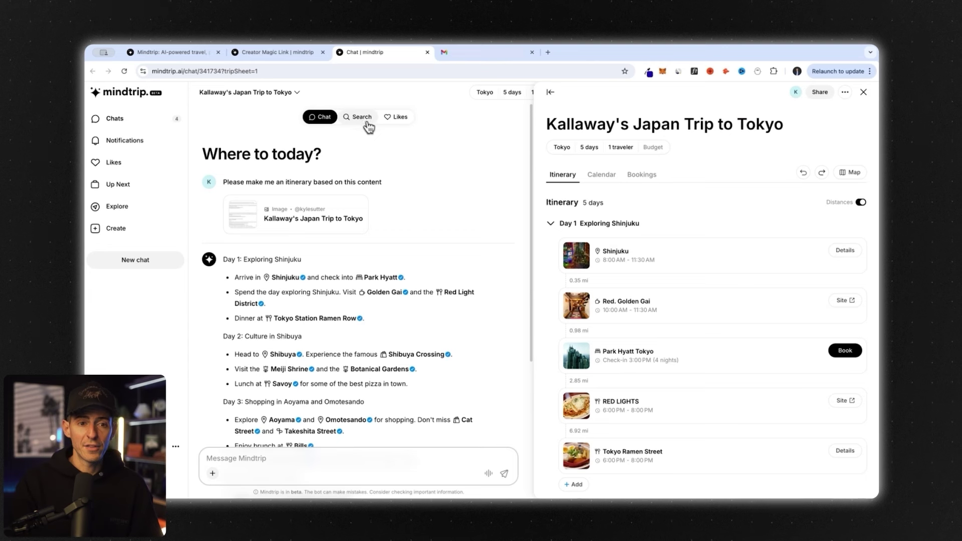
# Return to the magic link page and finish the creation to get back to the Creator Hub's links.
pyautogui.click(284, 55)
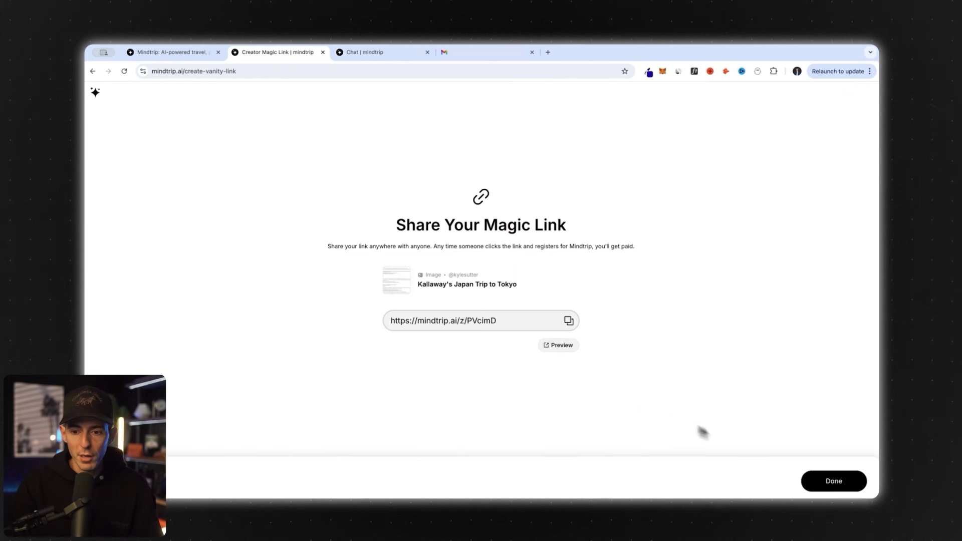
pyautogui.click(832, 482)
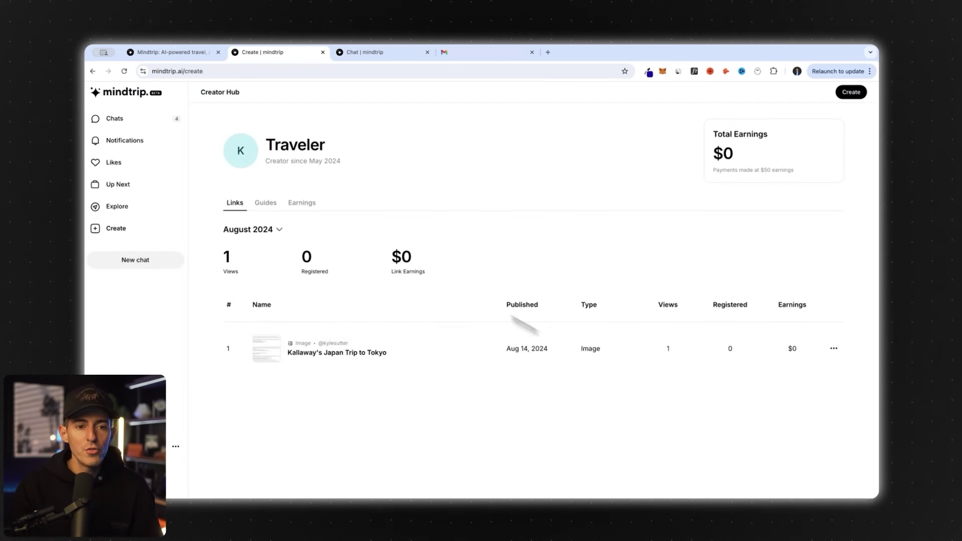
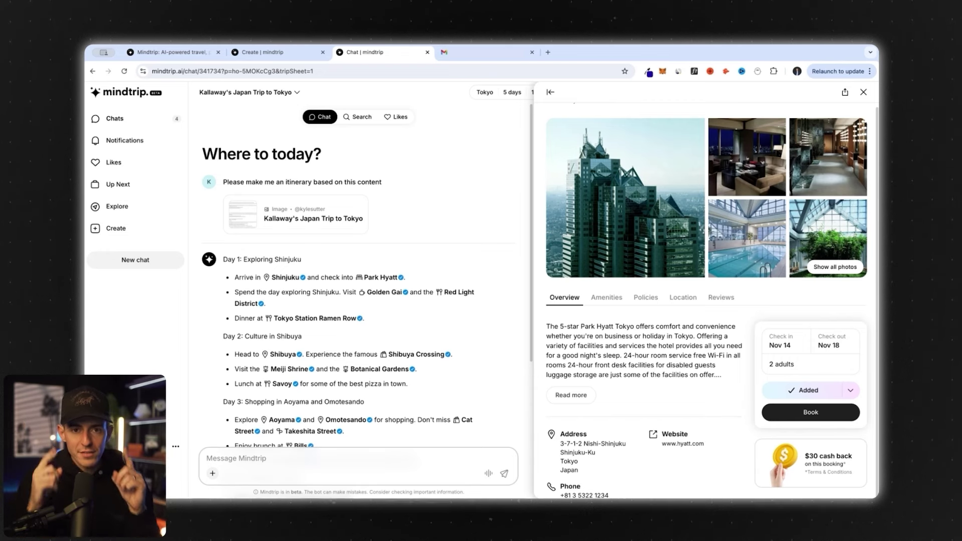
# Close the Park Hyatt Tokyo details and ask the chat, "Can you find me a different hotel that is more local and authentic?".
pyautogui.click(863, 92)
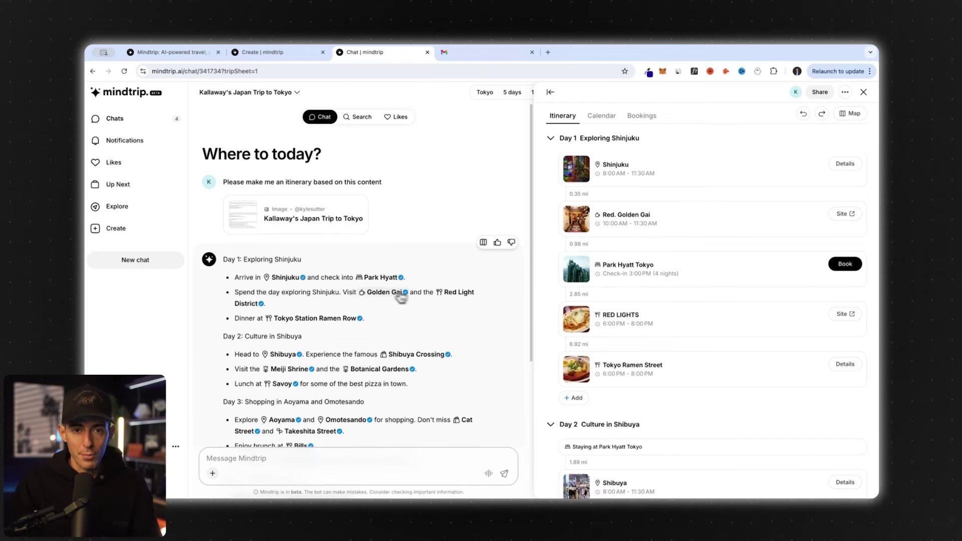
pyautogui.scroll(-5, 365, 360)
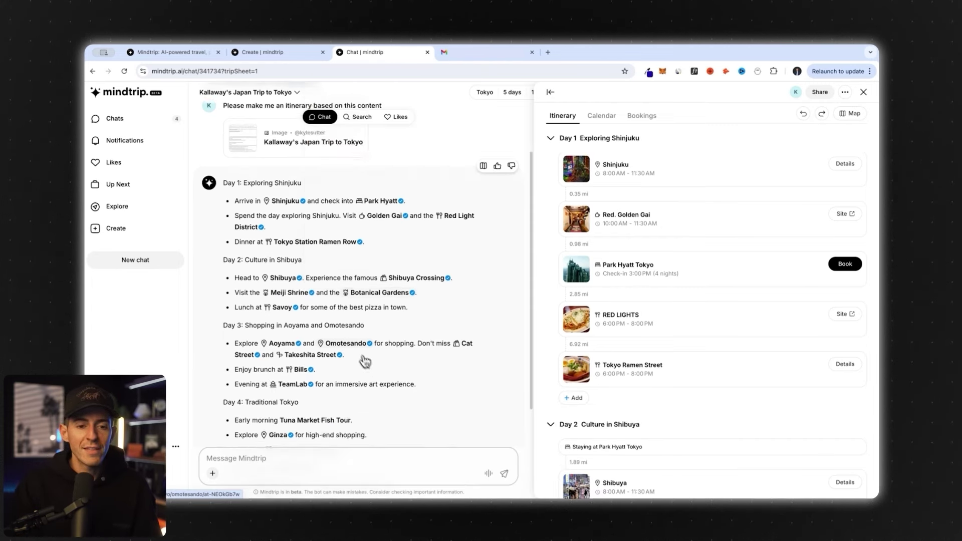
pyautogui.scroll(3, 322, 344)
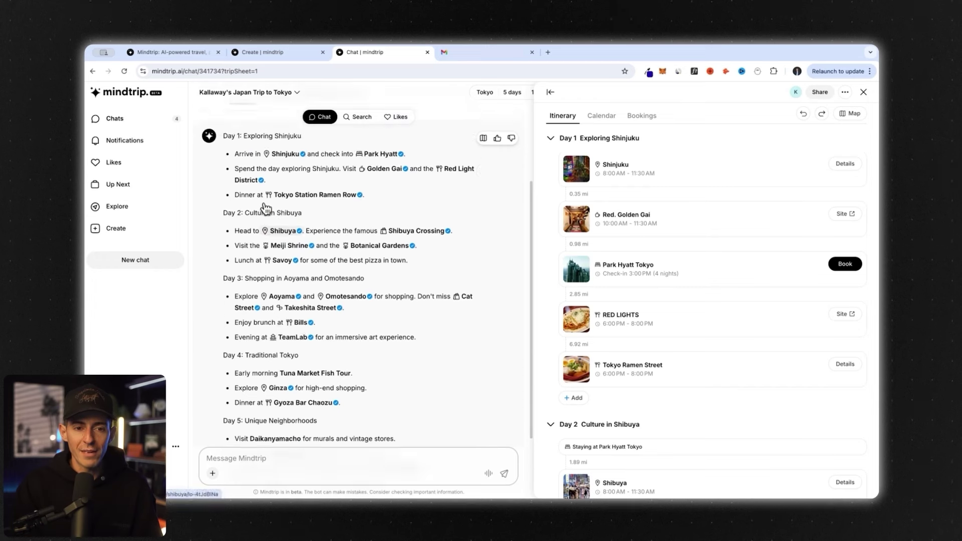
pyautogui.scroll(-2, 266, 207)
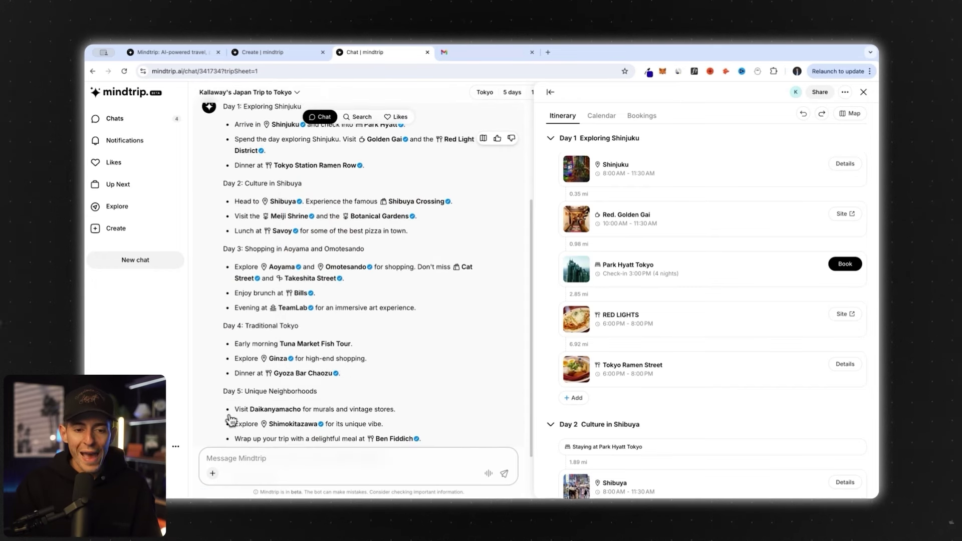
pyautogui.scroll(2, 271, 251)
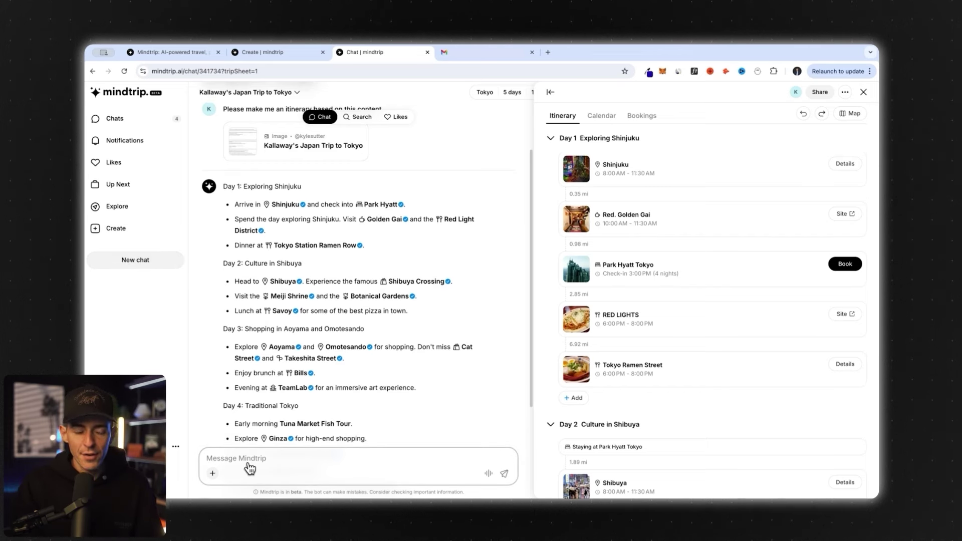
pyautogui.scroll(-3, 251, 469)
pyautogui.write('Can you find me a different hotel that is more local and authentic?')
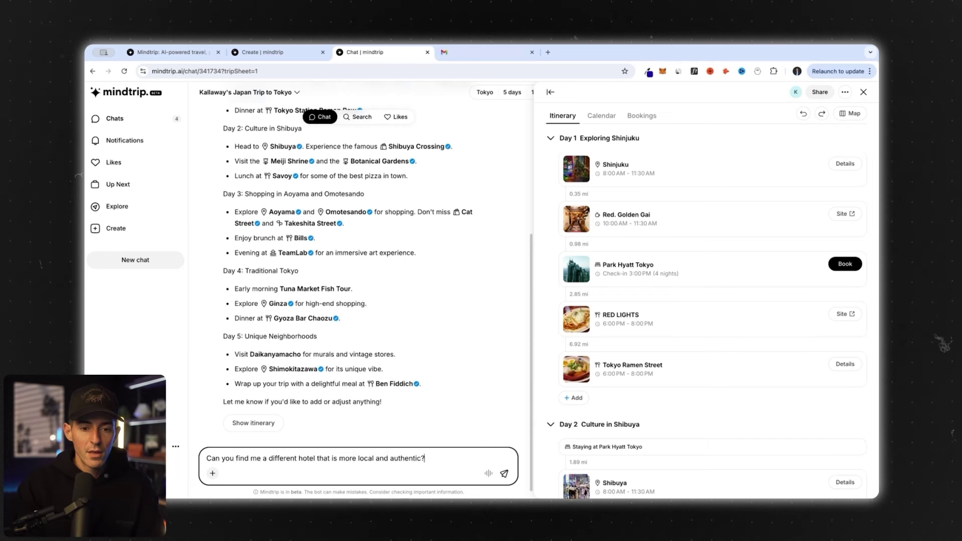
pyautogui.press('Return')
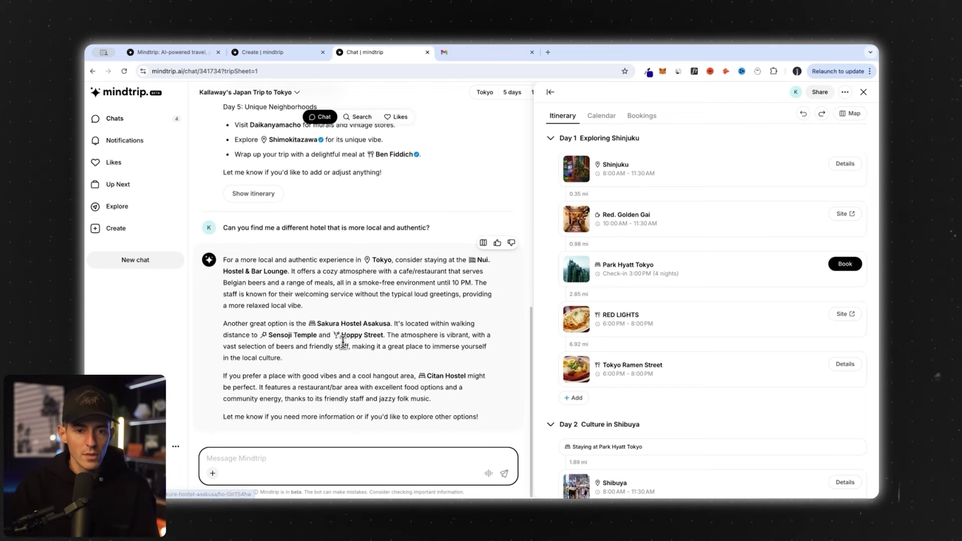
# Add the suggested Nui. Hostel & Bar Lounge to the trip, keeping the trip dates flexible.
pyautogui.moveTo(351, 324)
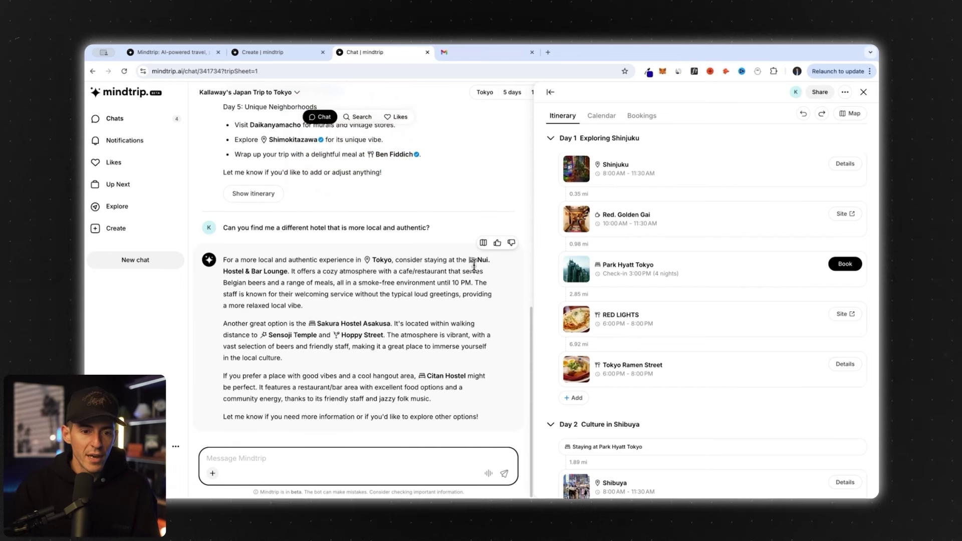
pyautogui.moveTo(272, 272)
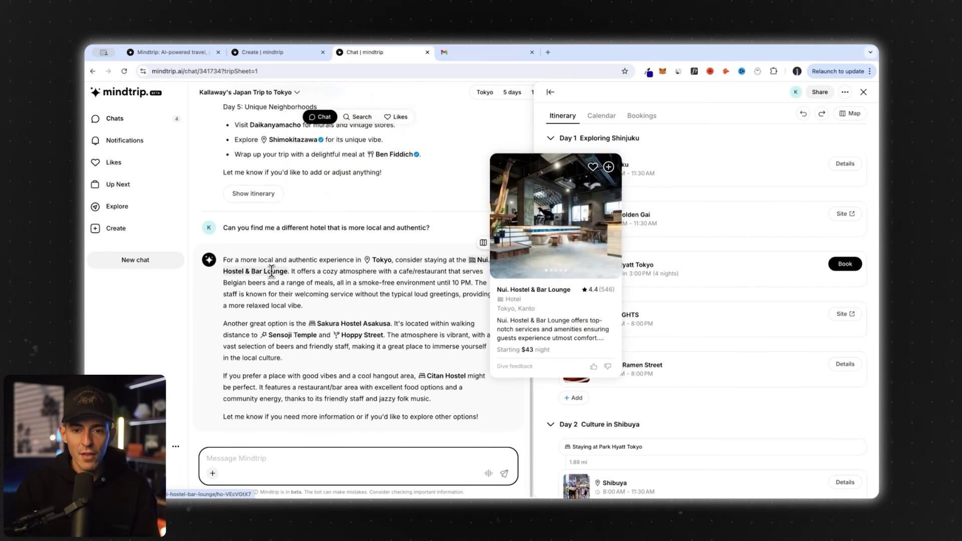
pyautogui.click(284, 276)
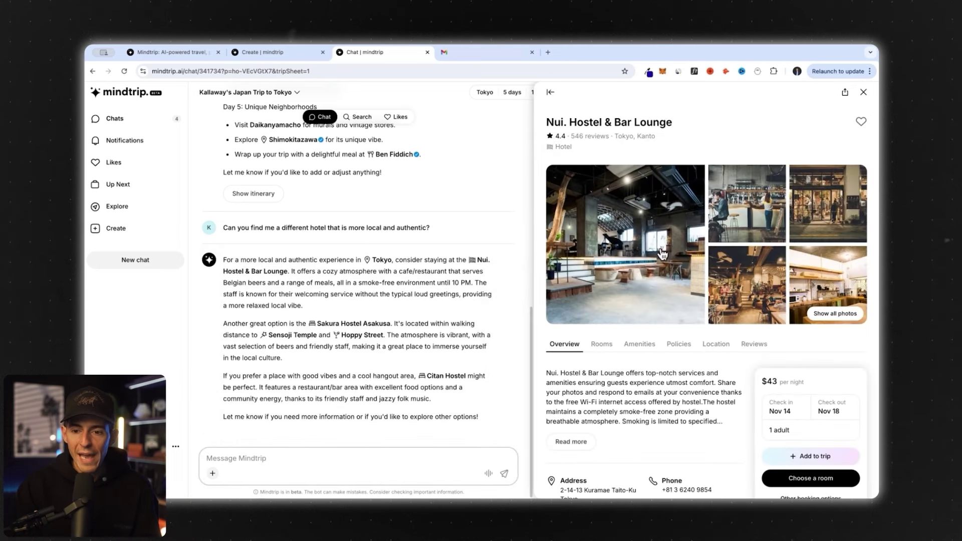
pyautogui.click(793, 458)
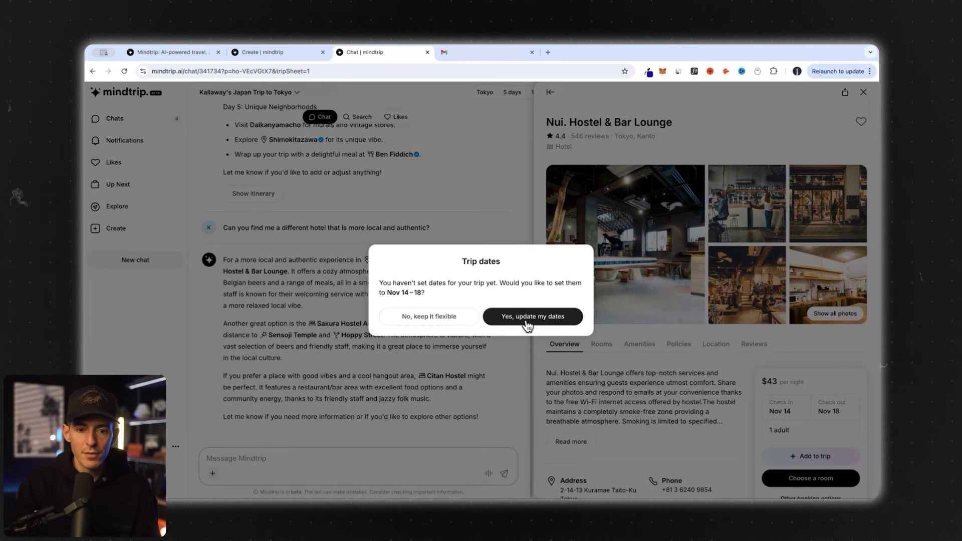
pyautogui.click(504, 316)
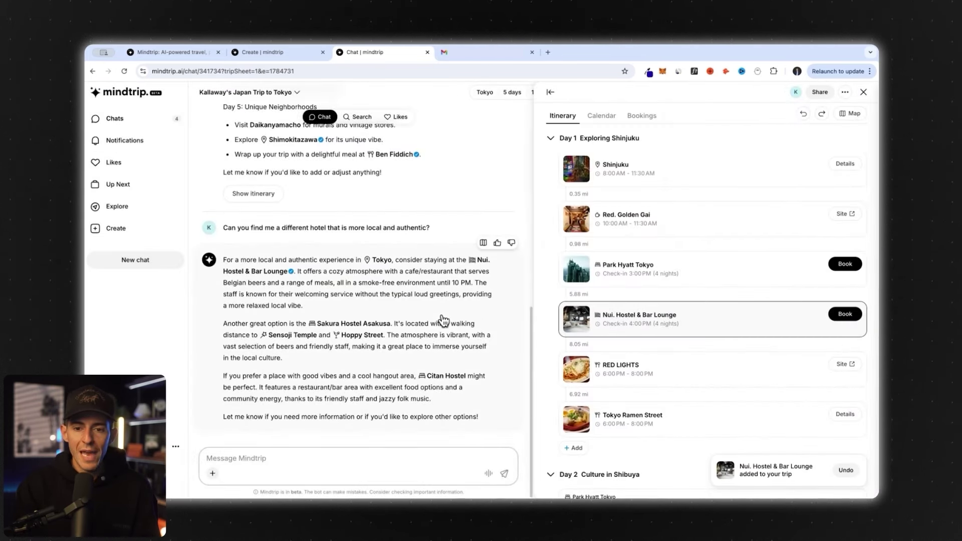
# Remove Park Hyatt Tokyo from Day 1 and move Nui. Hostel & Bar Lounge below Tokyo Ramen Street.
pyautogui.scroll(-1, 627, 320)
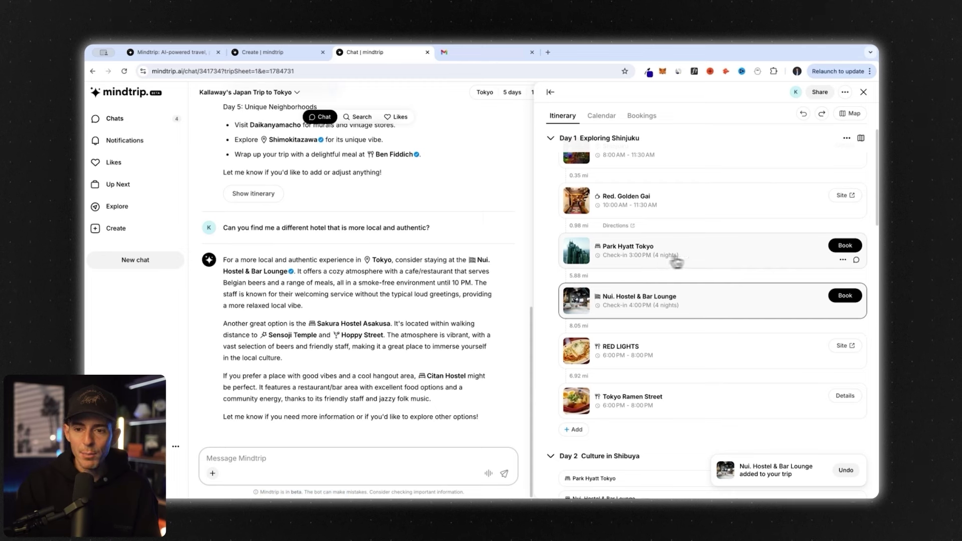
pyautogui.click(843, 259)
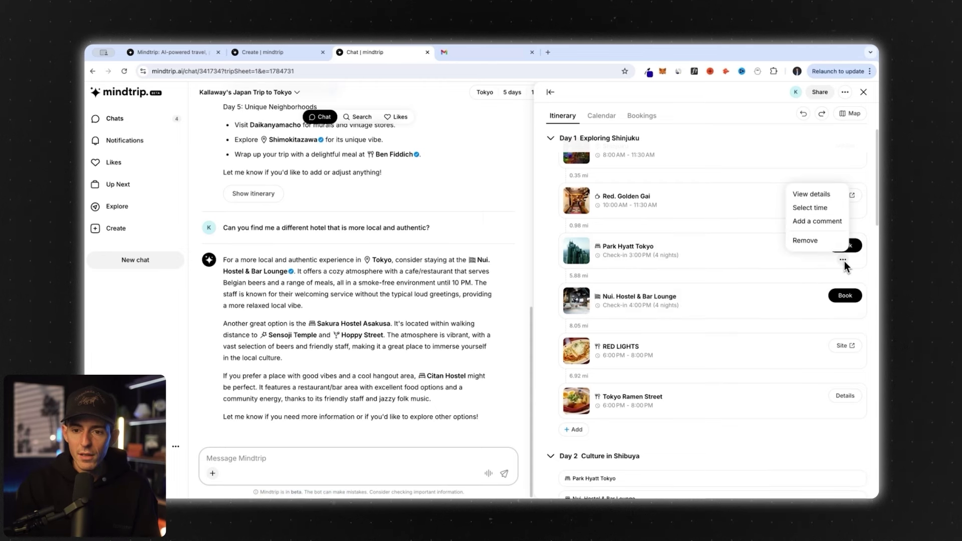
pyautogui.click(805, 243)
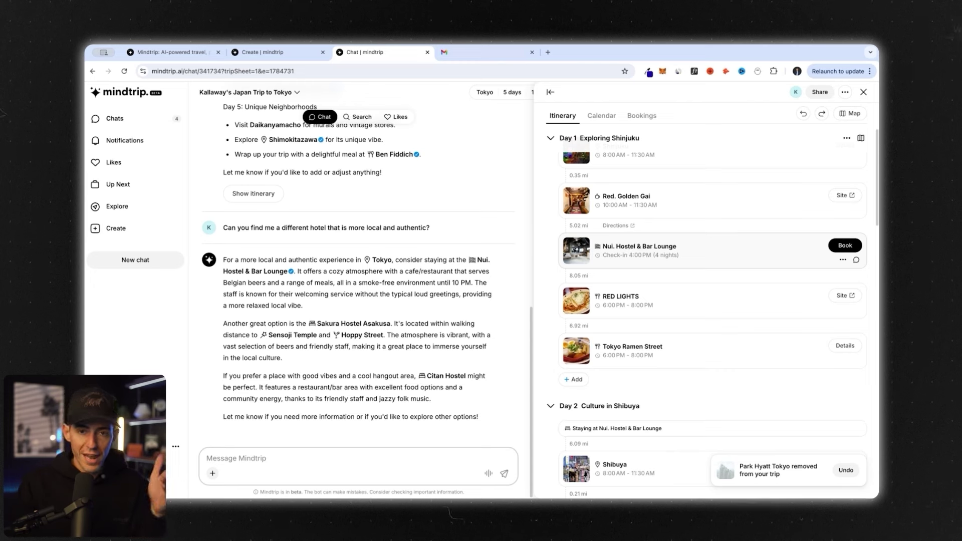
pyautogui.moveTo(634, 247); pyautogui.dragTo(631, 345)
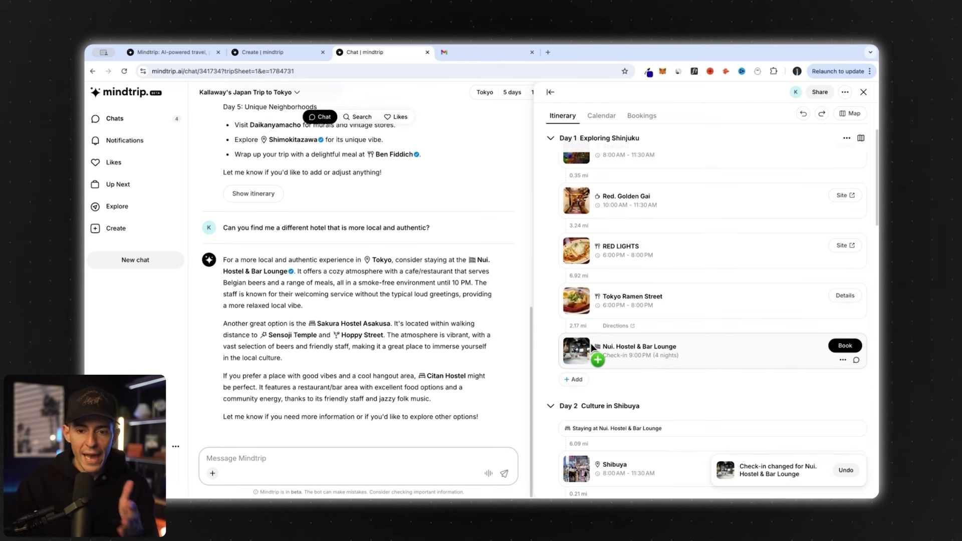
# In the trip's calendar, move the 9:00 PM check-in for Nui. Hostel & Bar Lounge to Day 3.
pyautogui.click(608, 116)
pyautogui.scroll(-2, 629, 311)
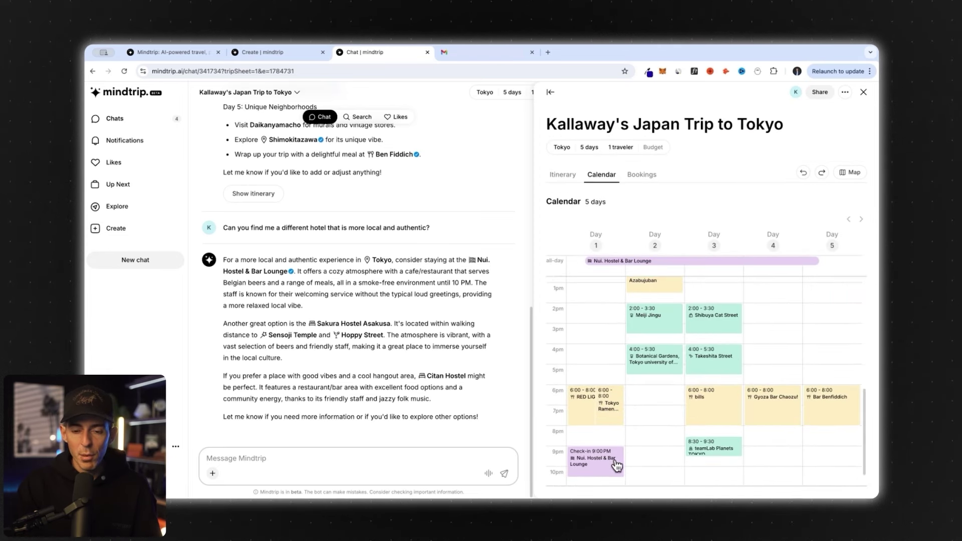
pyautogui.moveTo(609, 466); pyautogui.dragTo(720, 466)
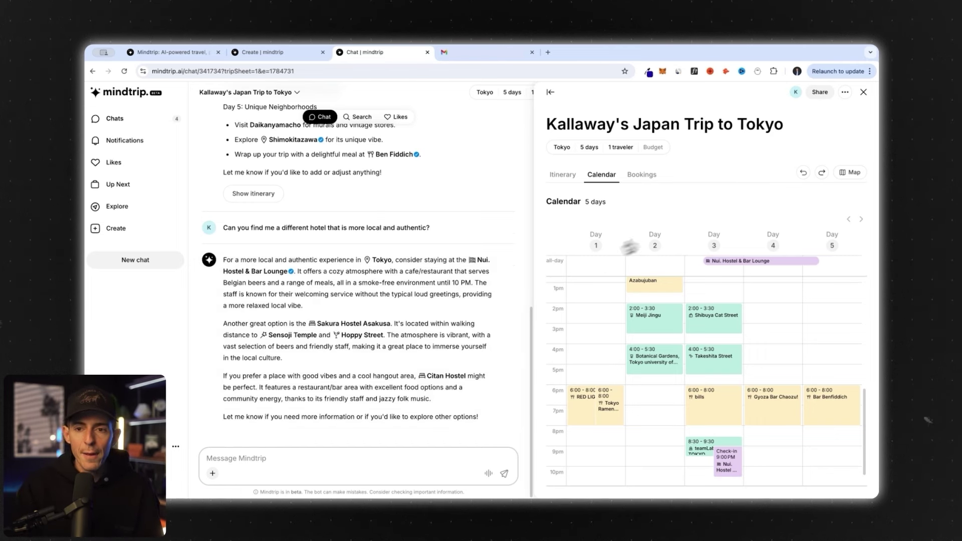
# Close the trip, view the map at full width and back, and review the chat up to its start.
pyautogui.click(864, 93)
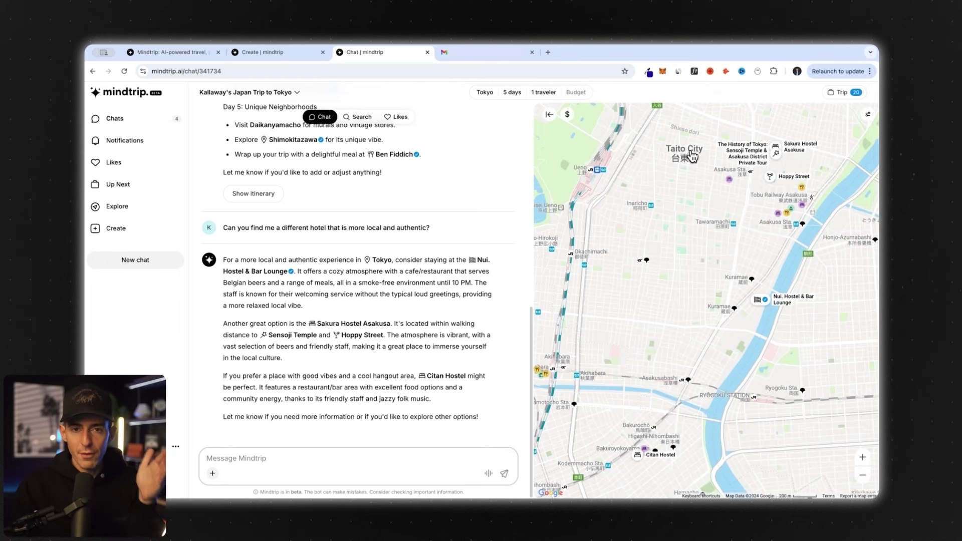
pyautogui.scroll(3, 468, 227)
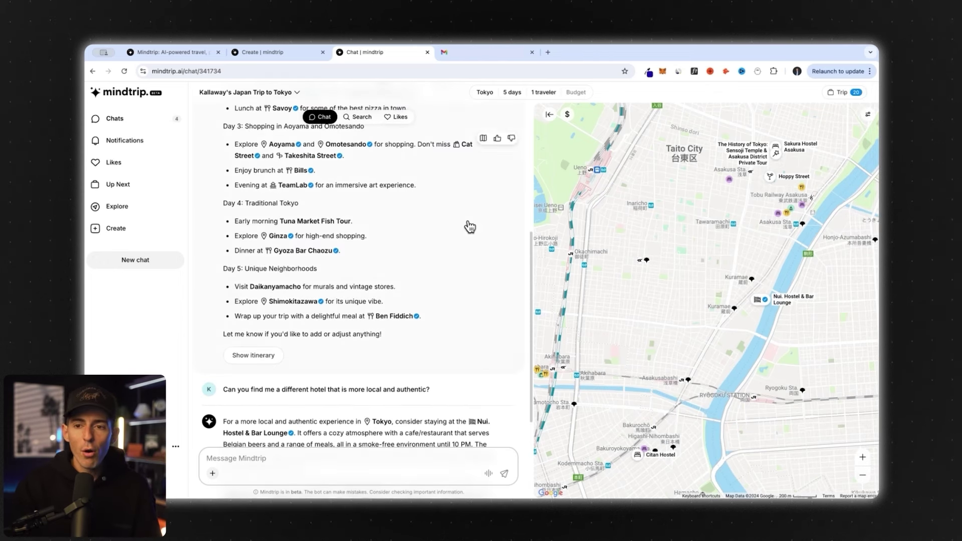
pyautogui.click(549, 115)
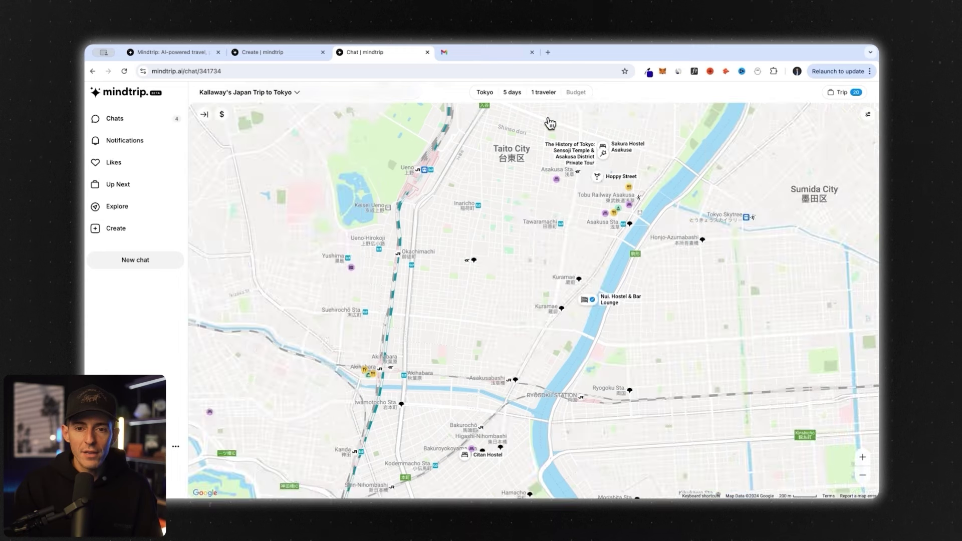
pyautogui.click(204, 114)
pyautogui.scroll(3, 413, 268)
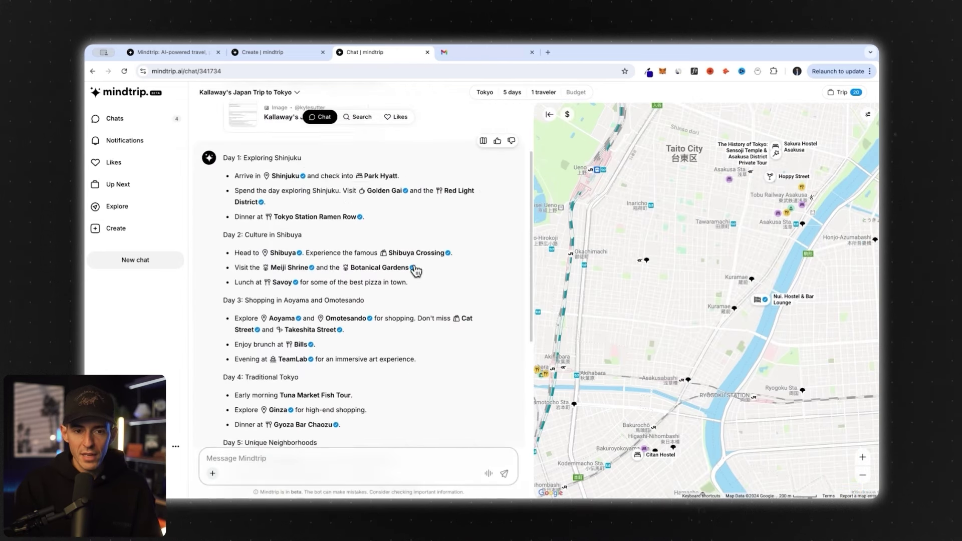
pyautogui.scroll(3, 416, 271)
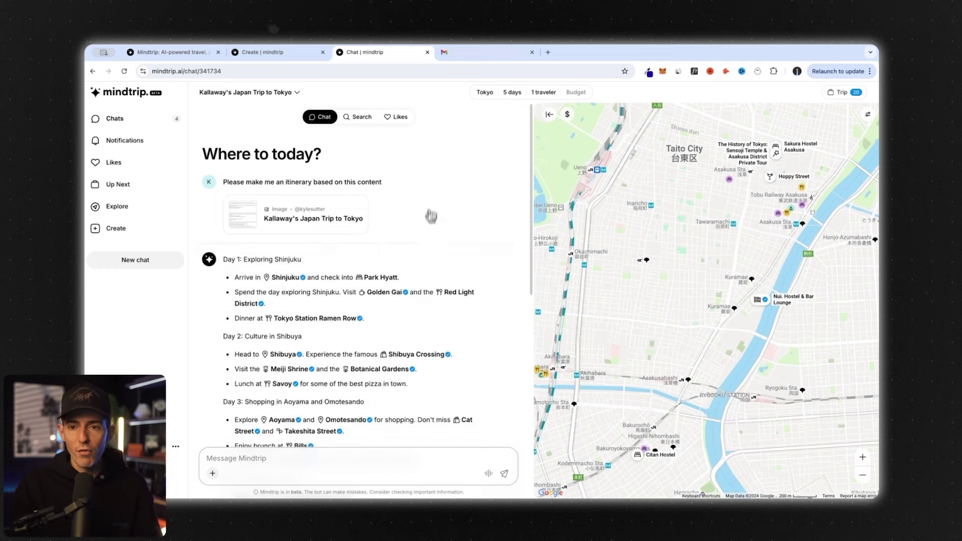
# Reopen the trip's itinerary, like Tokyo Ramen Street from Day 1, and close its details.
pyautogui.click(843, 95)
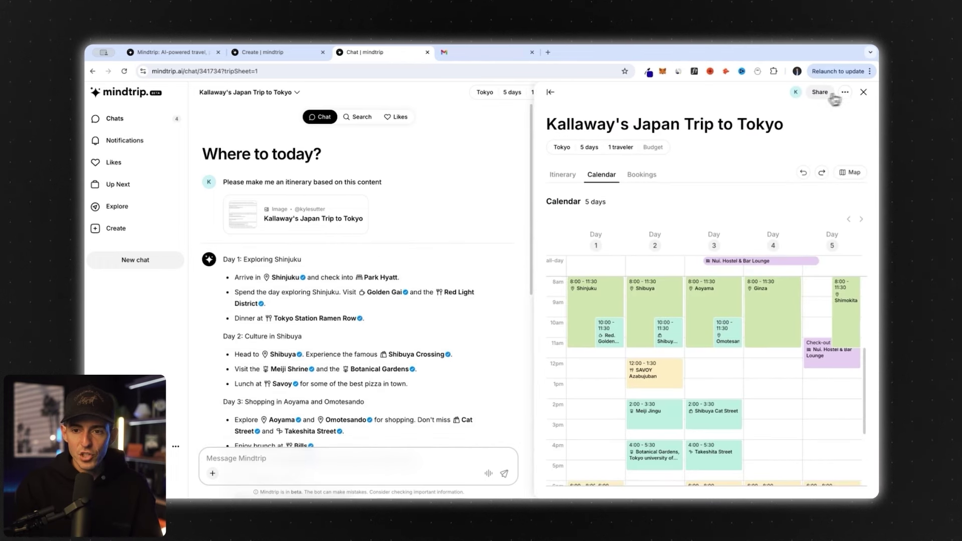
pyautogui.click(574, 179)
pyautogui.scroll(-5, 643, 258)
pyautogui.scroll(-1, 645, 263)
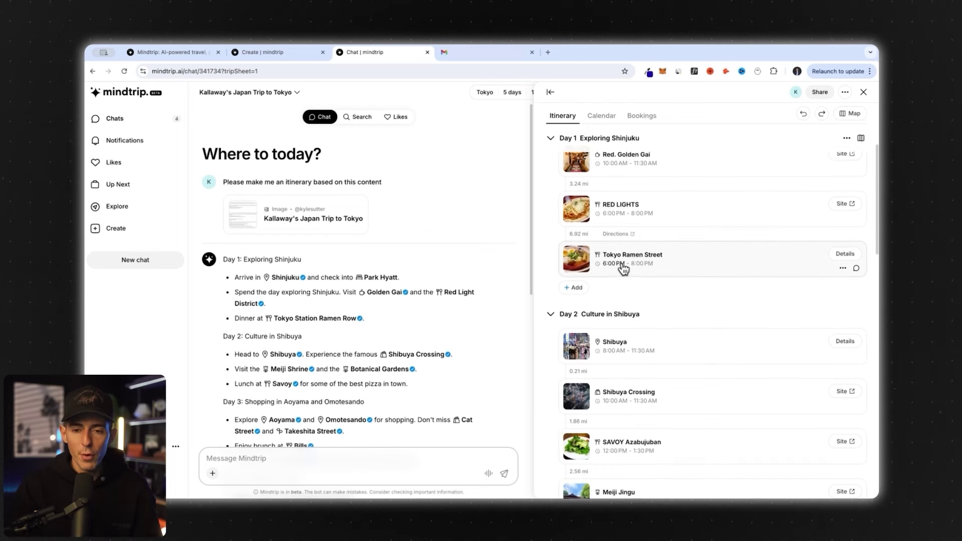
pyautogui.click(772, 266)
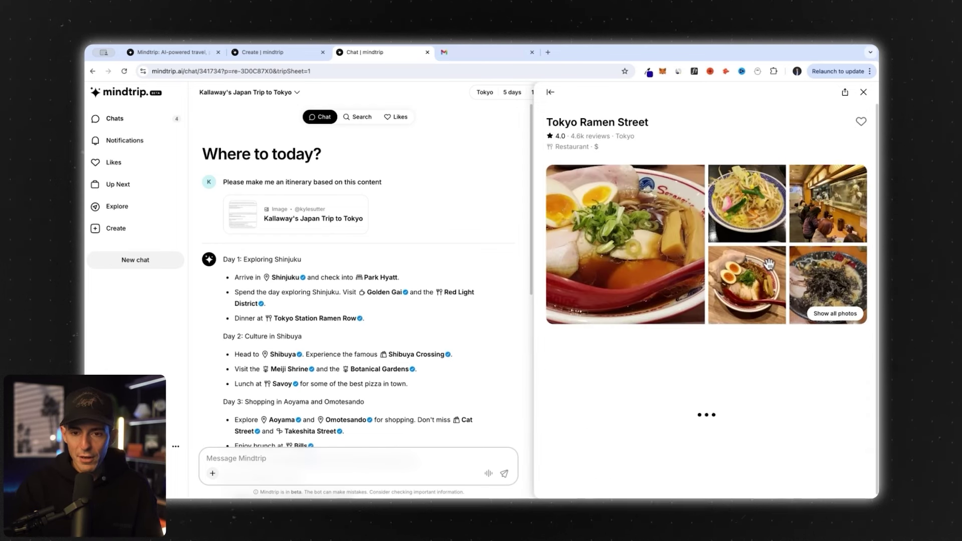
pyautogui.click(861, 123)
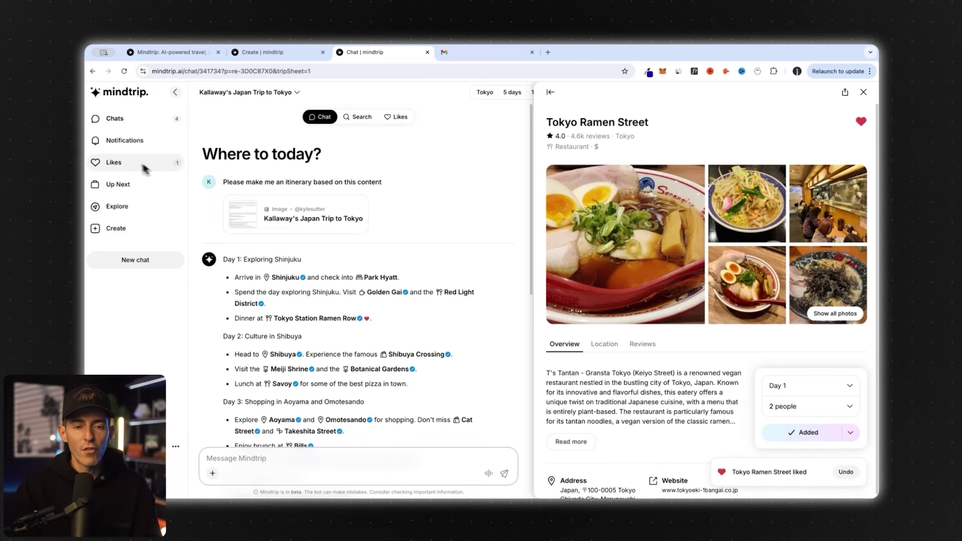
pyautogui.press('Escape')
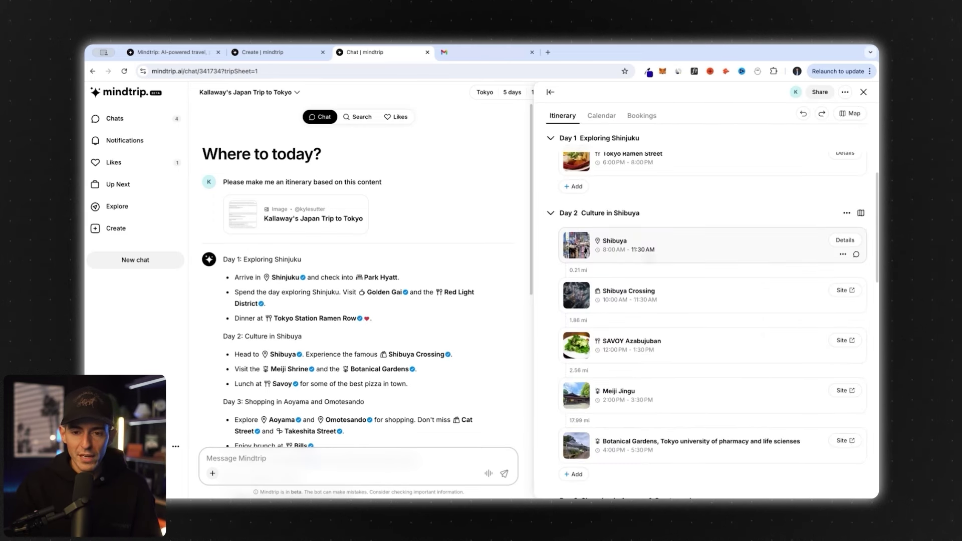
# Like the SAVOY Azabujuban restaurant from Day 2 and close its details.
pyautogui.scroll(-1, 648, 257)
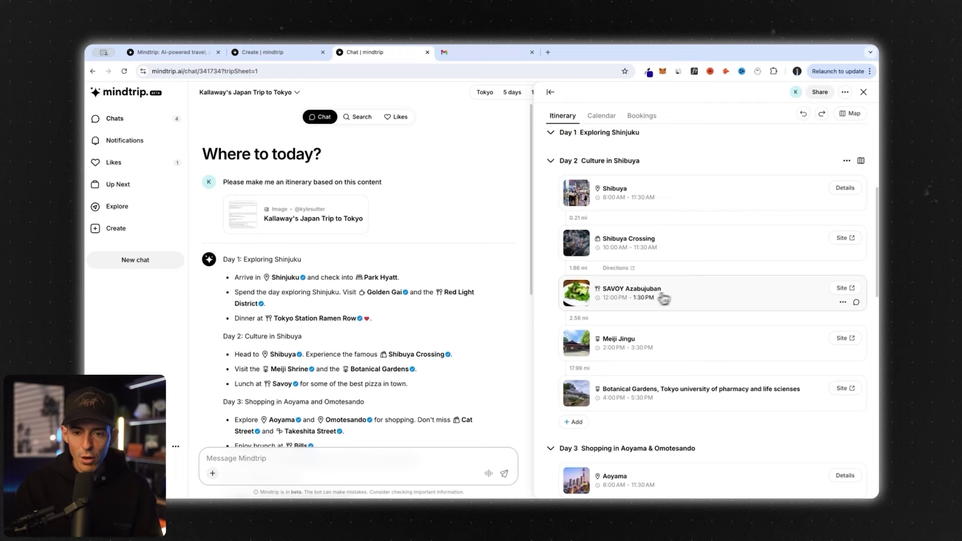
pyautogui.click(709, 298)
pyautogui.click(861, 122)
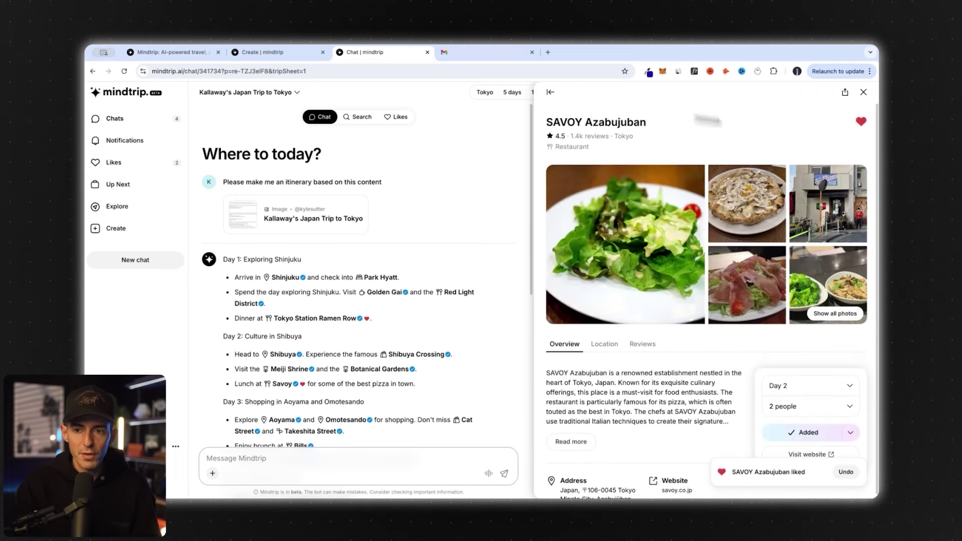
pyautogui.click(864, 92)
# Like the Omotesando attraction from Day 3 and return to the itinerary.
pyautogui.scroll(-5, 672, 301)
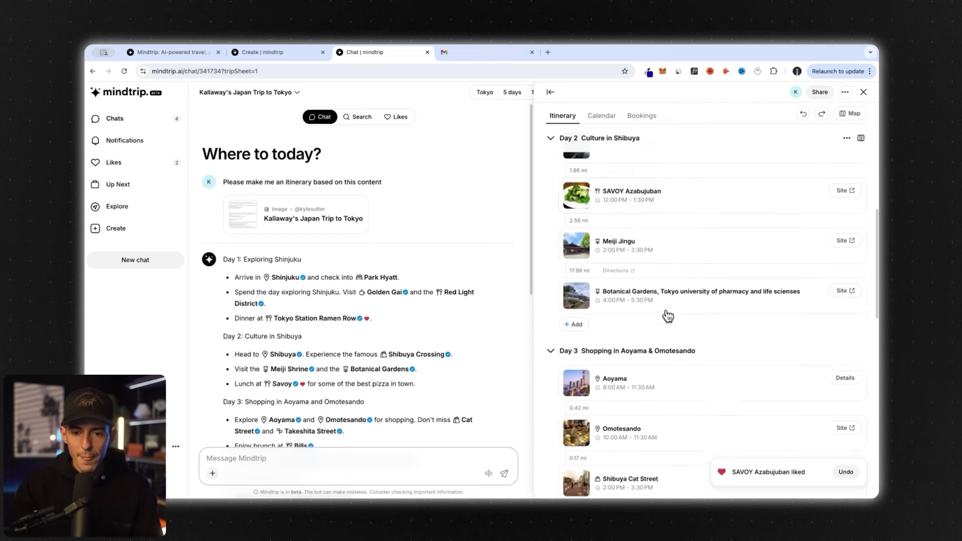
pyautogui.scroll(-3, 667, 316)
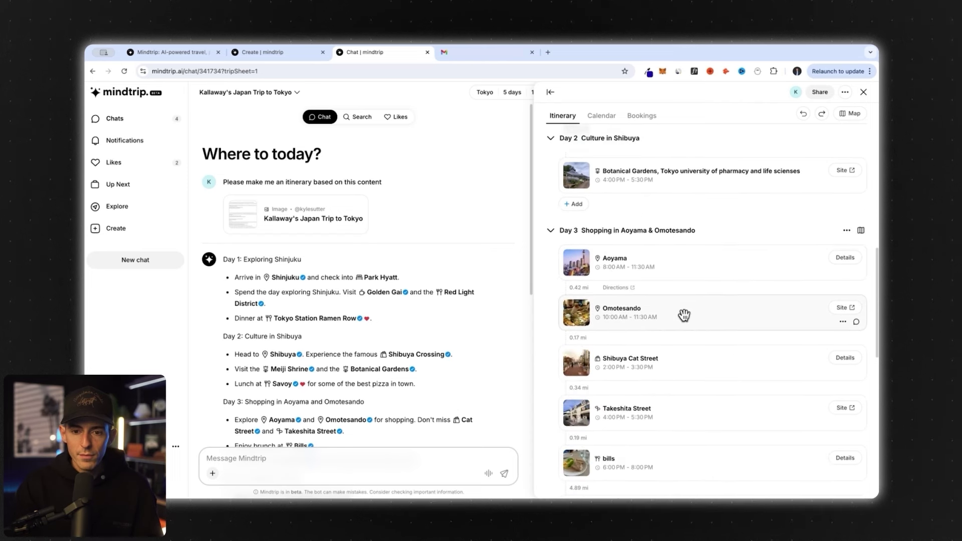
pyautogui.click(684, 315)
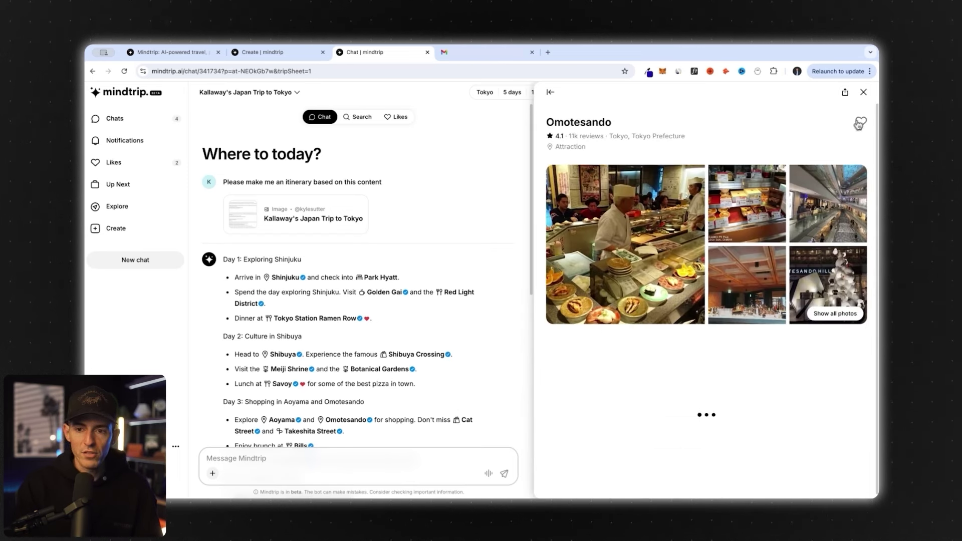
pyautogui.click(861, 123)
pyautogui.click(864, 92)
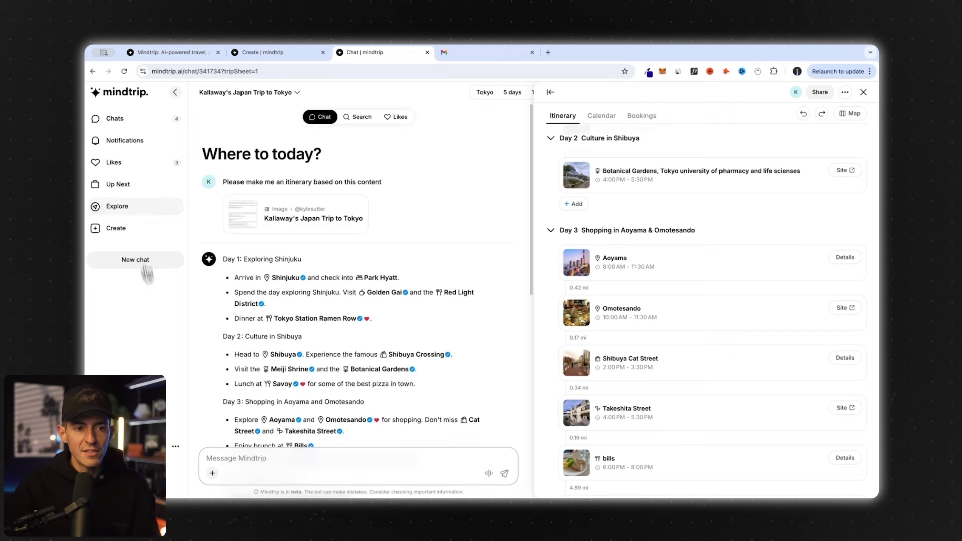
# View the liked places, search them for "tokyo", and clear the search.
pyautogui.click(137, 171)
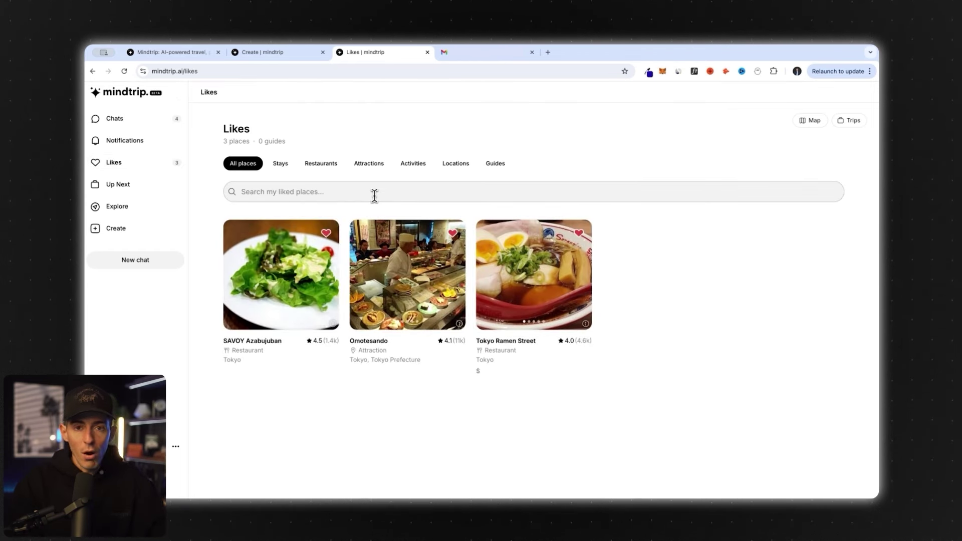
pyautogui.click(242, 192)
pyautogui.write('tokyo')
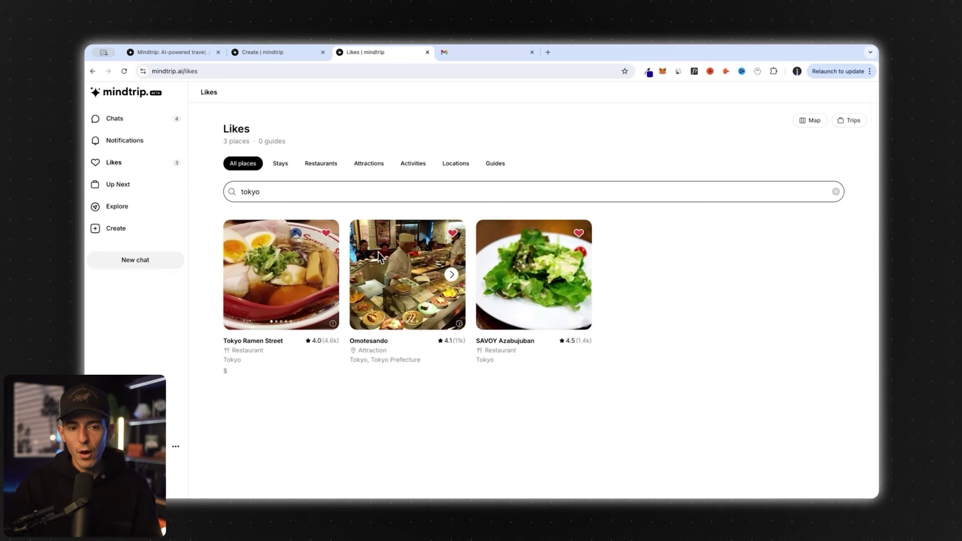
pyautogui.doubleClick(293, 196)
pyautogui.press('BackSpace')
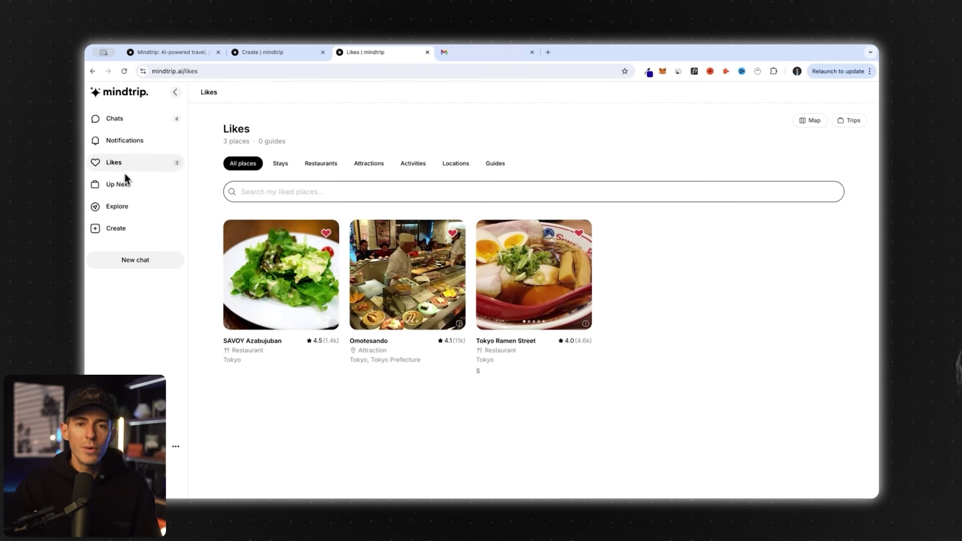
# Browse the itineraries and lists on the Explore page and search there for "tokyo".
pyautogui.click(128, 211)
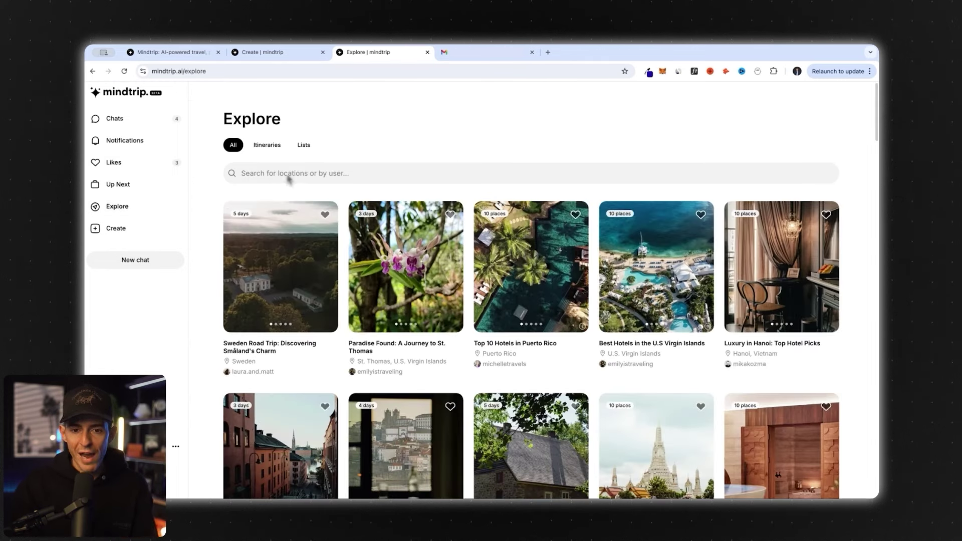
pyautogui.scroll(-2, 295, 181)
pyautogui.scroll(-1, 293, 187)
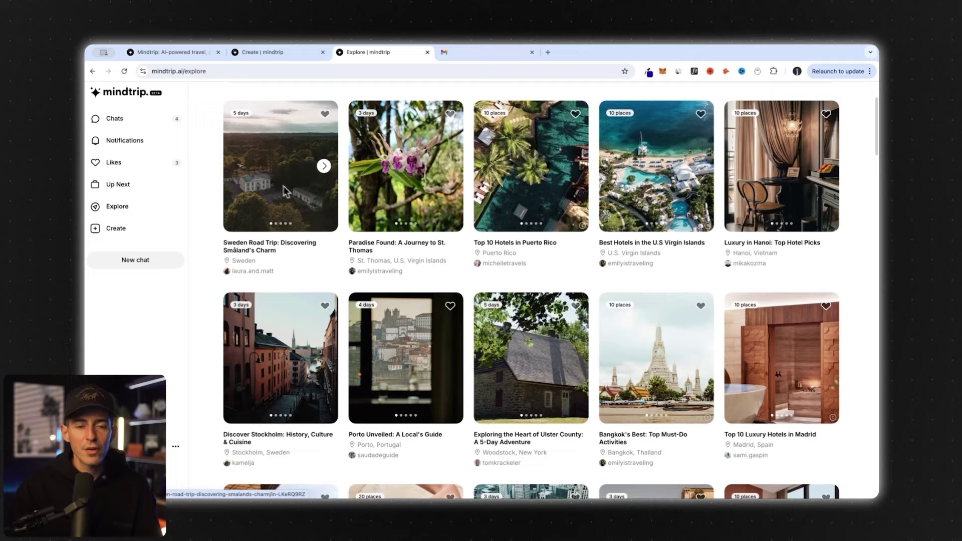
pyautogui.scroll(3, 279, 185)
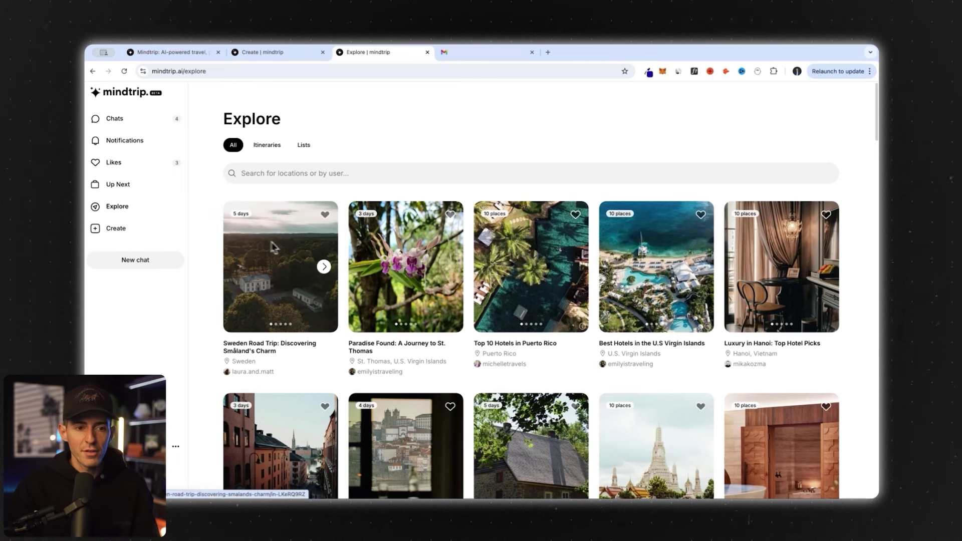
pyautogui.scroll(-1, 214, 240)
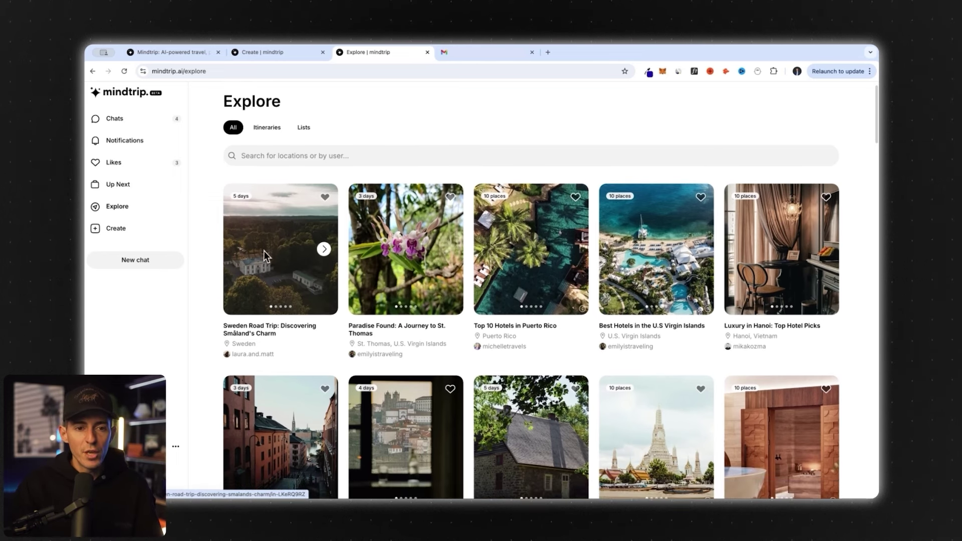
pyautogui.click(263, 155)
pyautogui.write('tokyo')
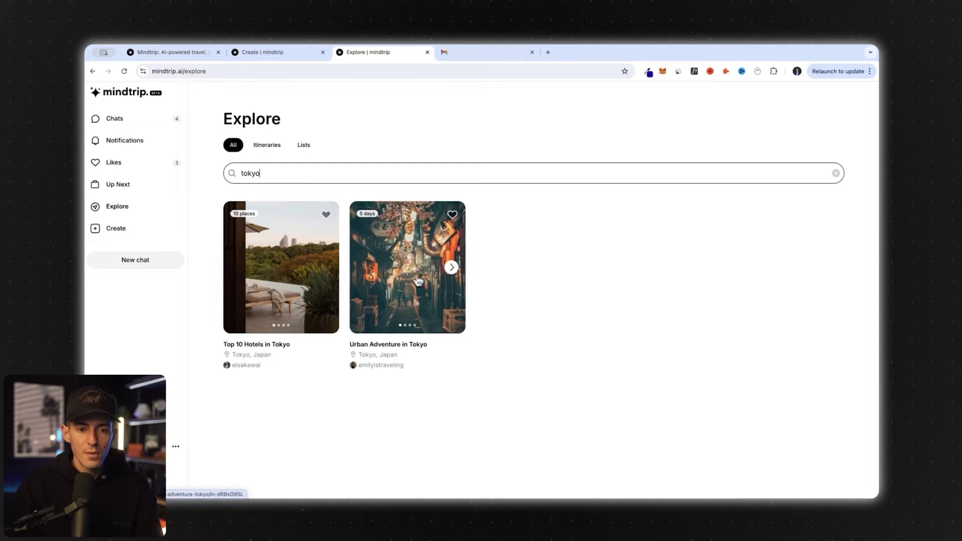
# Open the Urban Adventure in Tokyo itinerary and like the EIGHT COFFEE restaurant on Day 1.
pyautogui.click(418, 282)
pyautogui.scroll(-1, 553, 202)
pyautogui.scroll(-8, 555, 201)
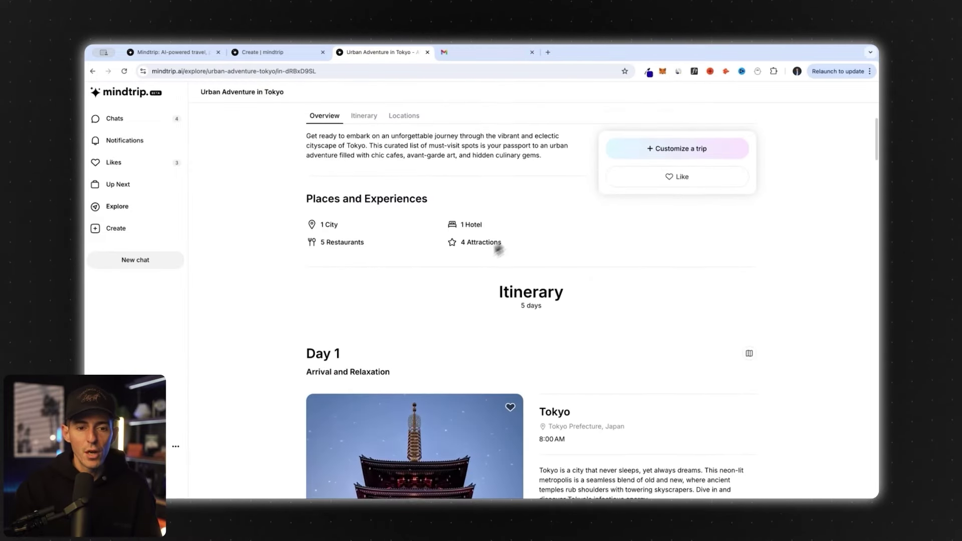
pyautogui.scroll(-15, 460, 269)
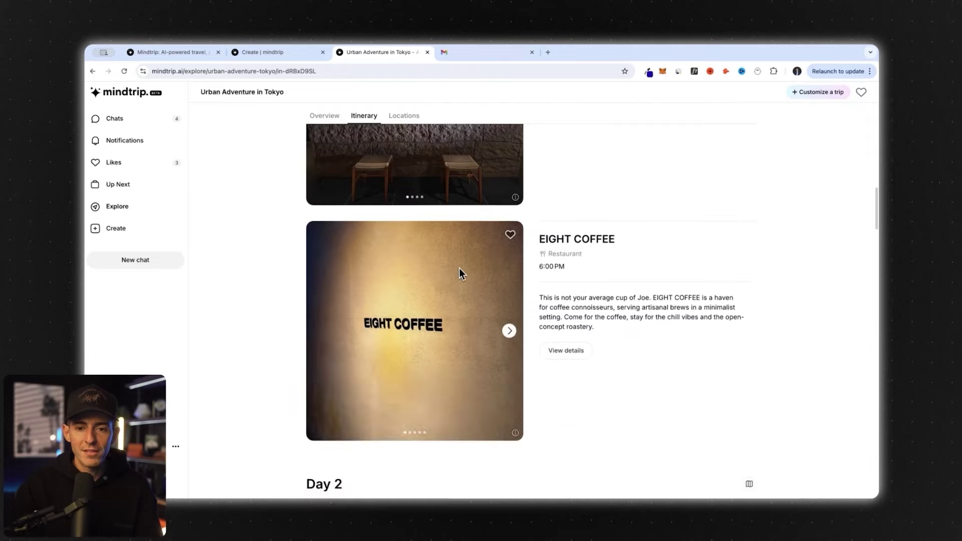
pyautogui.scroll(-3, 459, 269)
pyautogui.scroll(3, 421, 243)
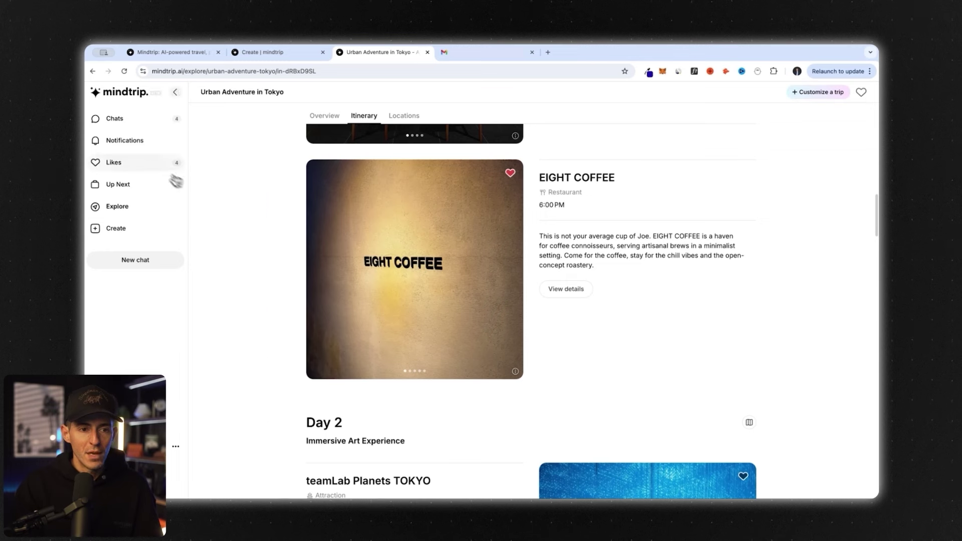
# Reopen the Japan Trip to Tokyo chat and view its trip itinerary.
pyautogui.click(129, 121)
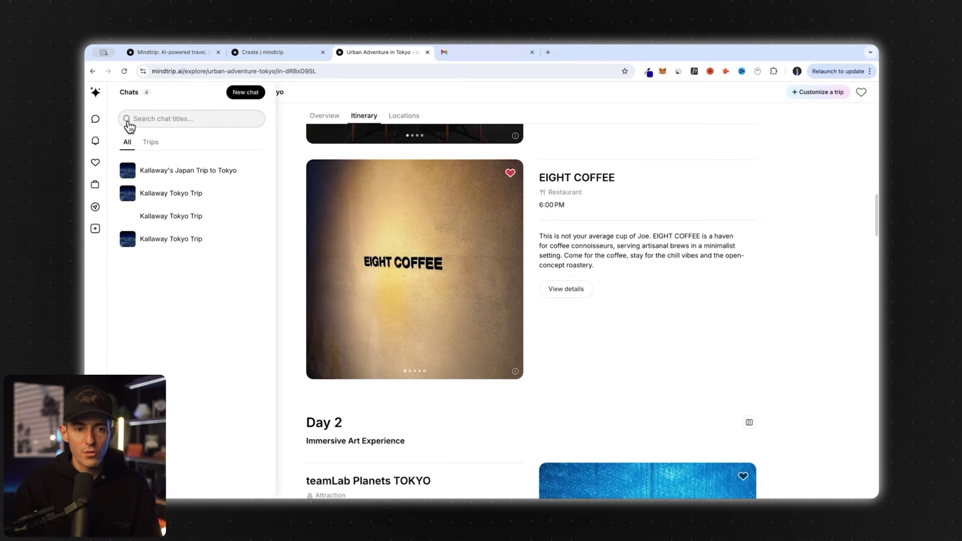
pyautogui.click(157, 172)
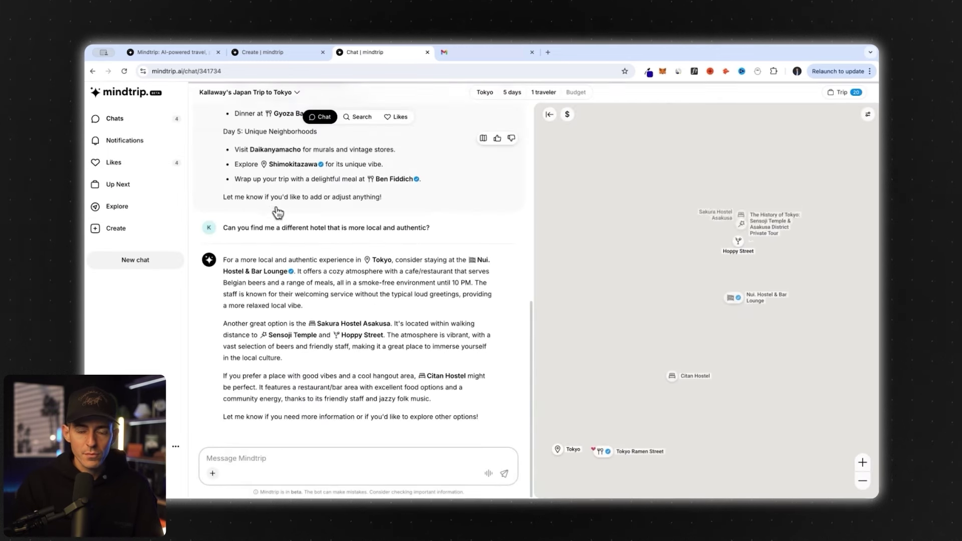
pyautogui.click(848, 93)
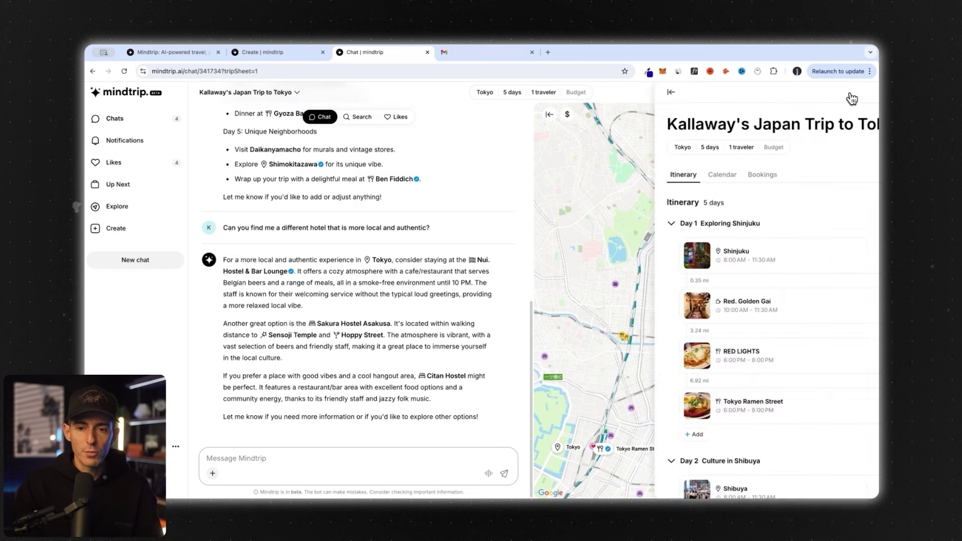
# From the liked places, add EIGHT COFFEE to Day 1 of the Tokyo trip for 1 person.
pyautogui.click(127, 169)
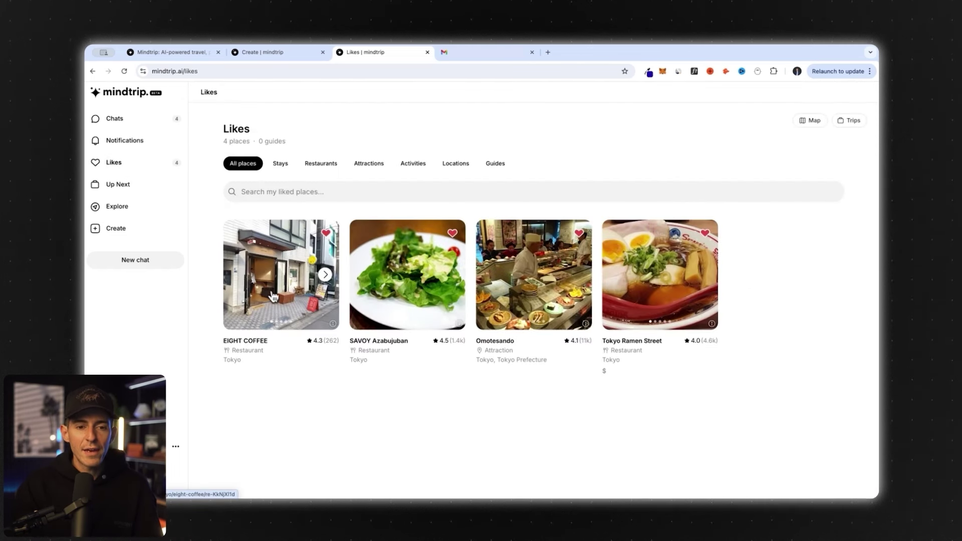
pyautogui.click(291, 261)
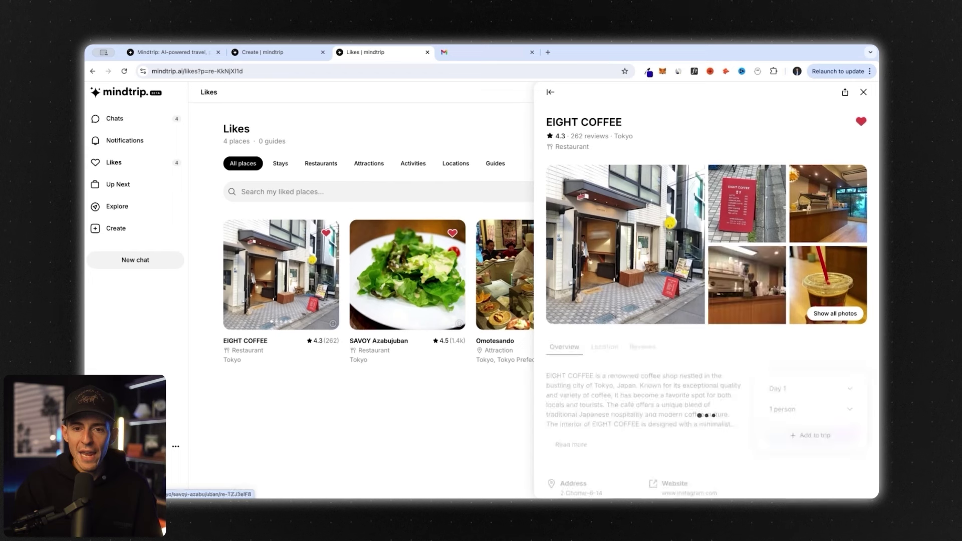
pyautogui.click(802, 436)
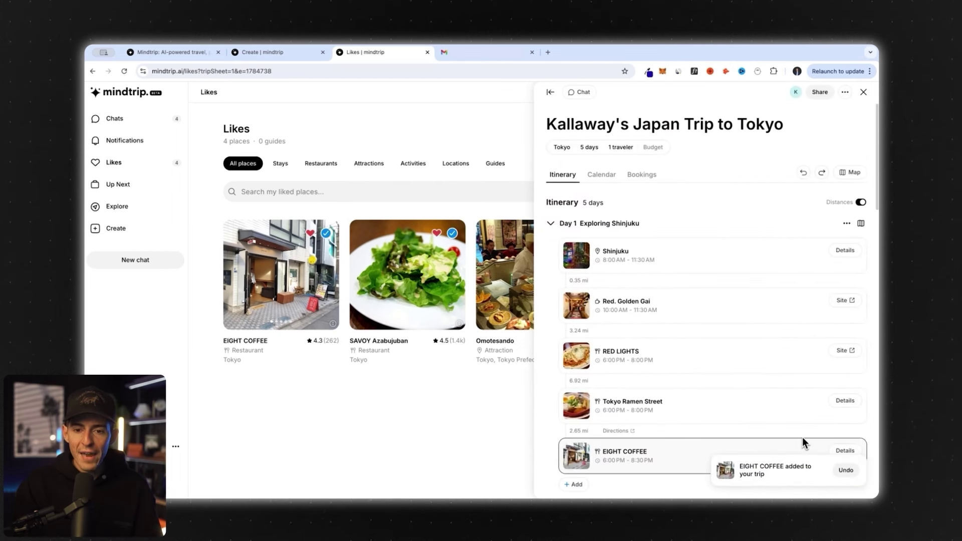
# Move EIGHT COFFEE from Day 1 to Day 2 of the itinerary, right after Shibuya.
pyautogui.scroll(-2, 633, 353)
pyautogui.scroll(1, 617, 323)
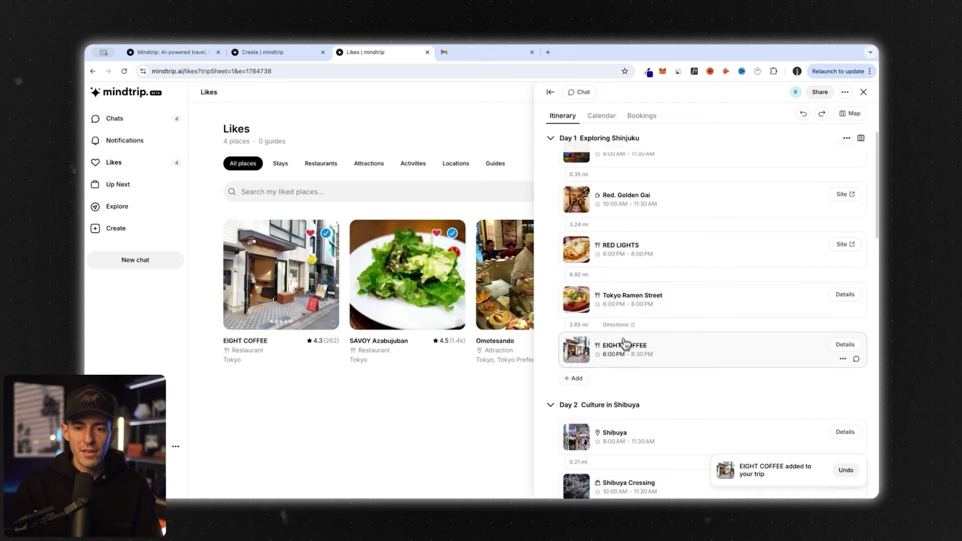
pyautogui.moveTo(628, 355); pyautogui.dragTo(622, 444)
# Reschedule EIGHT COFFEE in the trip calendar to Day 4 from 12:00 to 2:30 and close the trip.
pyautogui.click(602, 115)
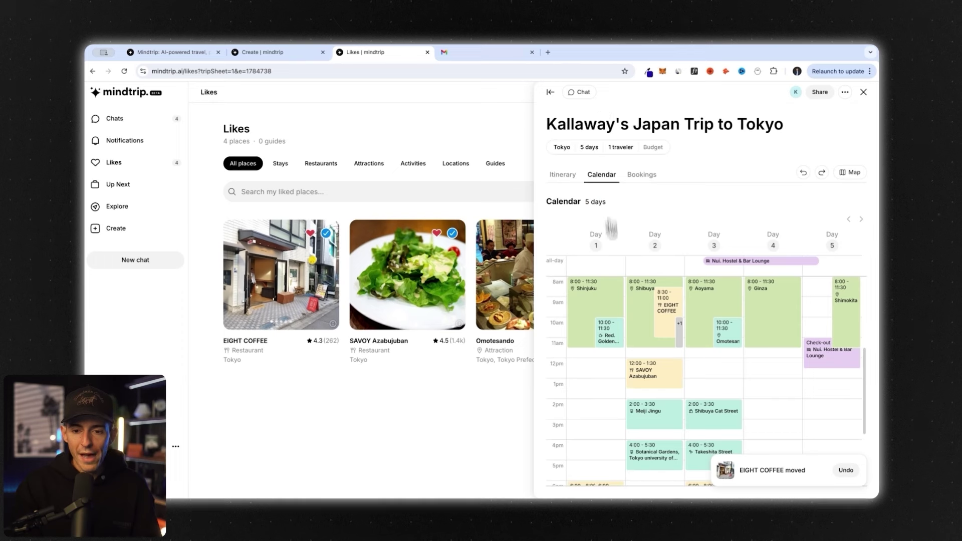
pyautogui.scroll(-3, 667, 357)
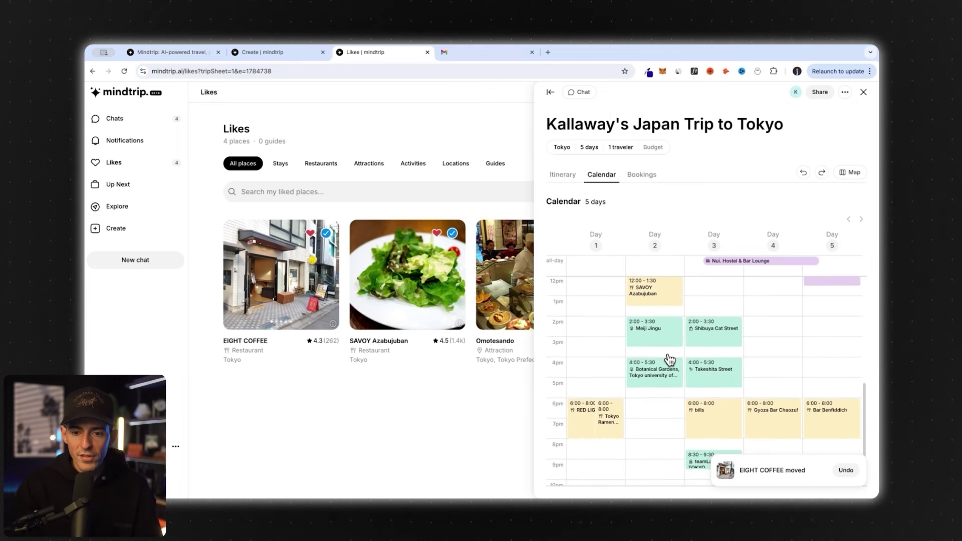
pyautogui.scroll(-2, 669, 359)
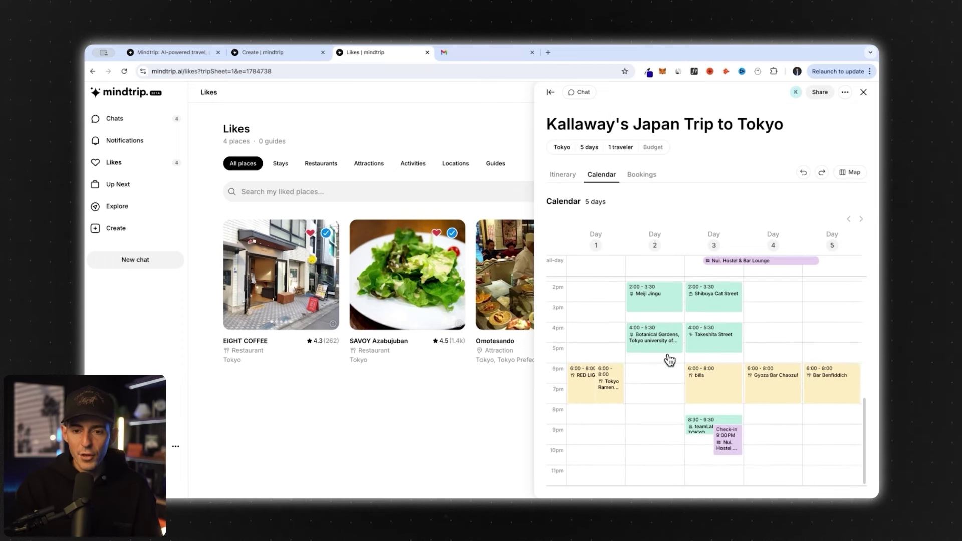
pyautogui.scroll(5, 670, 360)
pyautogui.moveTo(669, 325); pyautogui.dragTo(763, 397)
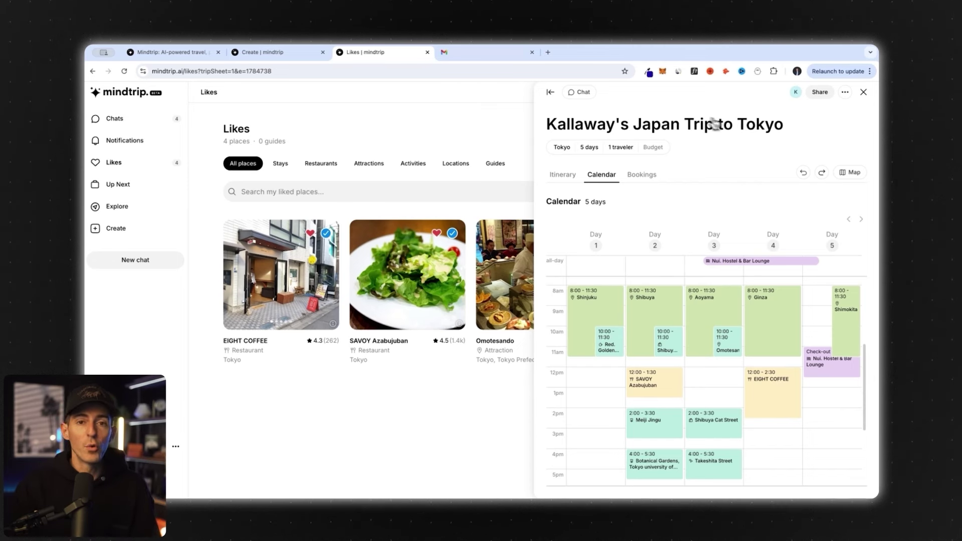
pyautogui.click(862, 94)
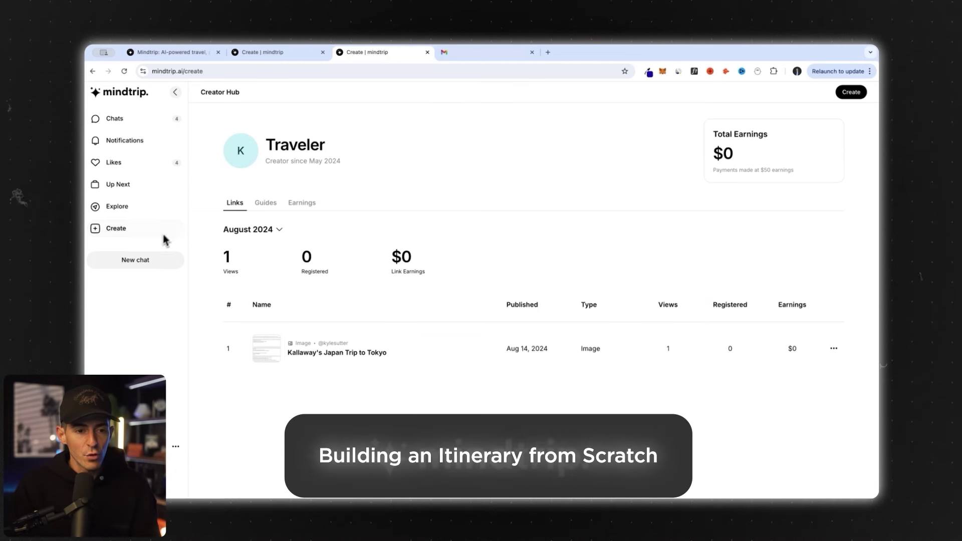
# Ask a new chat for a 5 day Switzerland trip with bougie dinner, outdoor hikes, high quality chocolate, 3 days in May, the Matterhorn and trains.
pyautogui.click(124, 265)
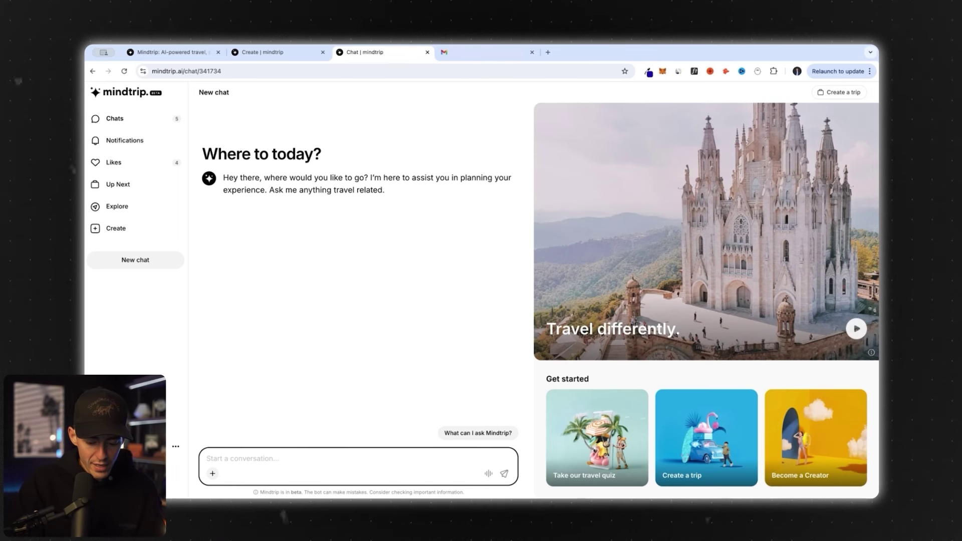
pyautogui.write("I'm planning a")
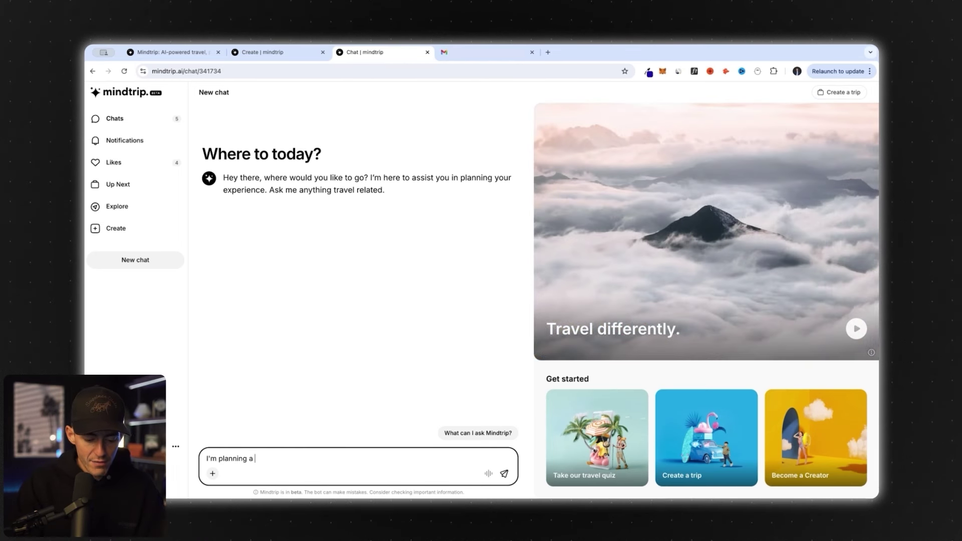
pyautogui.write(' 5 day trip to Sw')
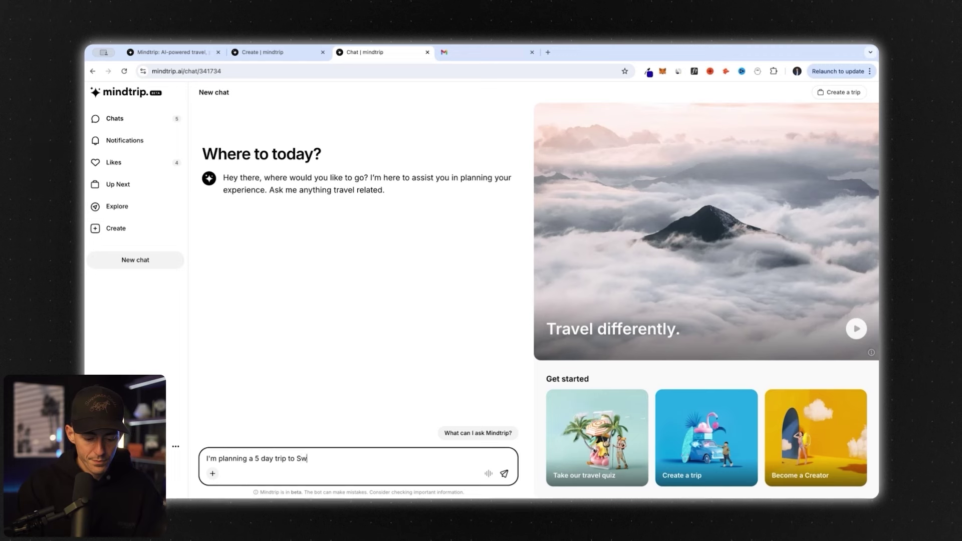
pyautogui.write('itzerland. I like bougie dinner,')
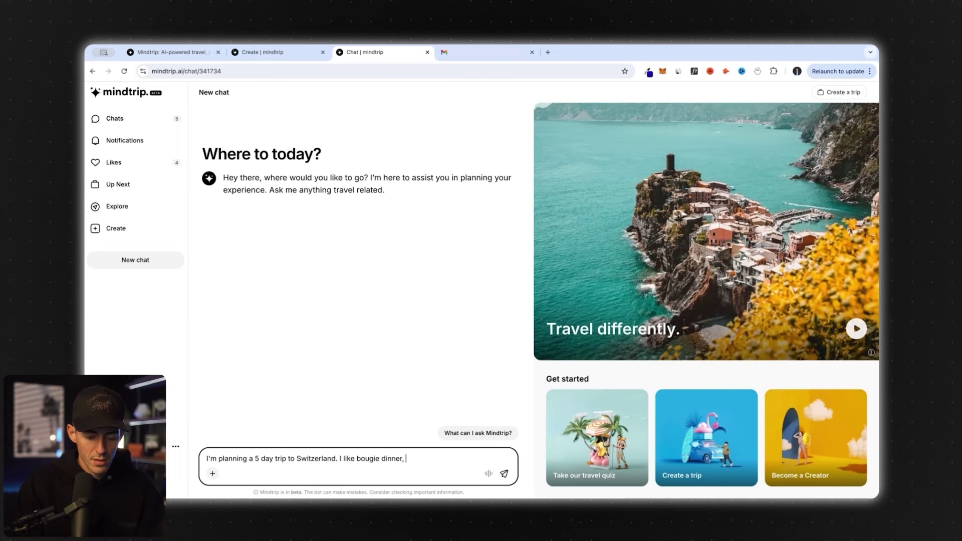
pyautogui.write(' outdoor hikes, ')
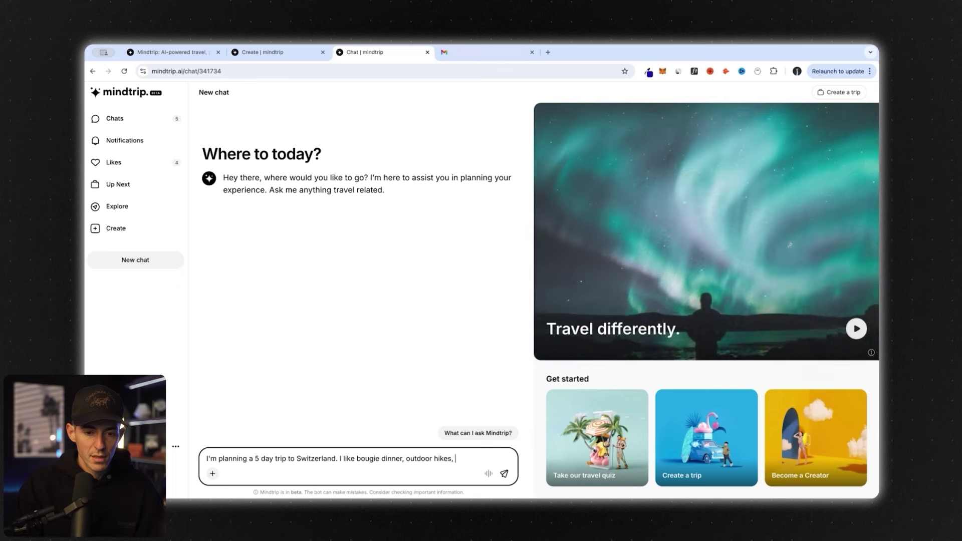
pyautogui.write('and high qual')
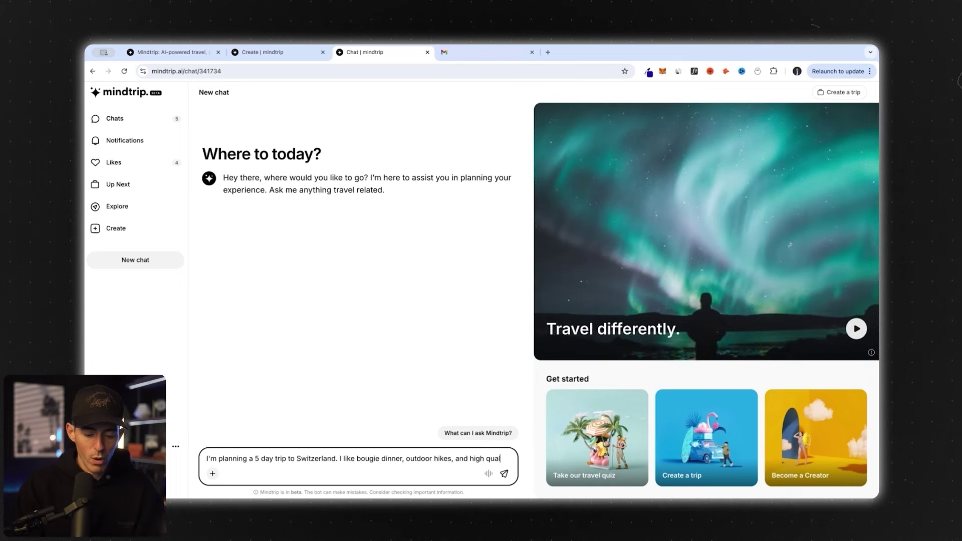
pyautogui.write("ity chocolate. I'm going to")
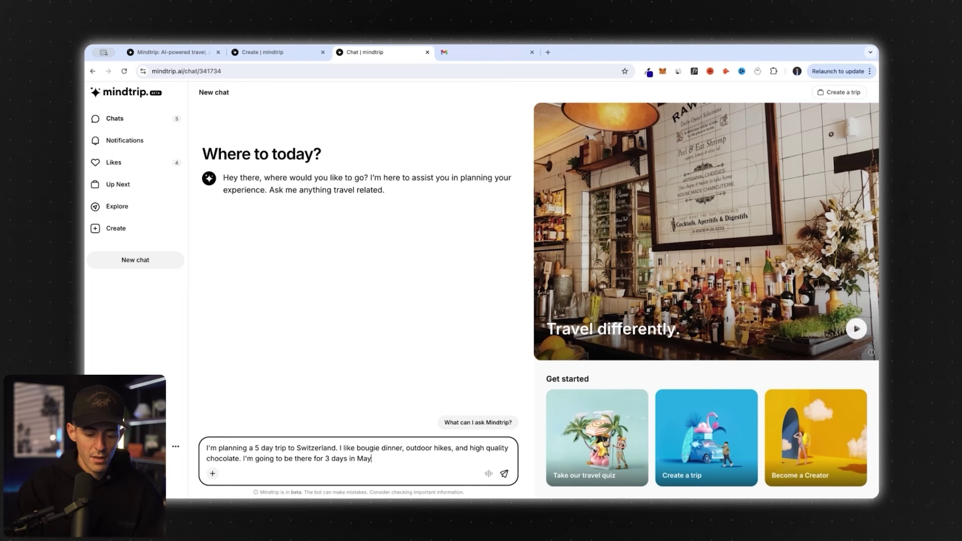
pyautogui.write('be there for 3 days in May. I want to see')
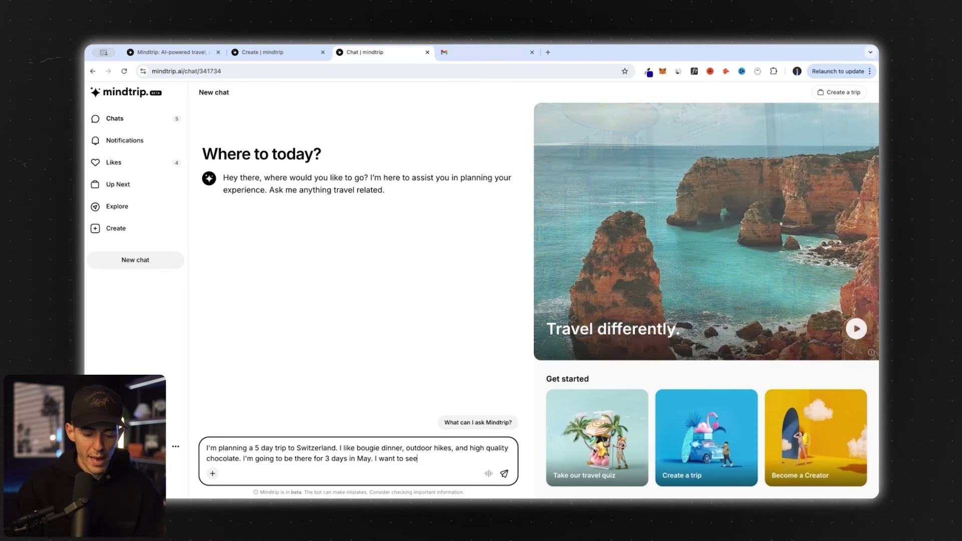
pyautogui.write(' Matterhorn as well and I heard the trains are amazing in Switzerland')
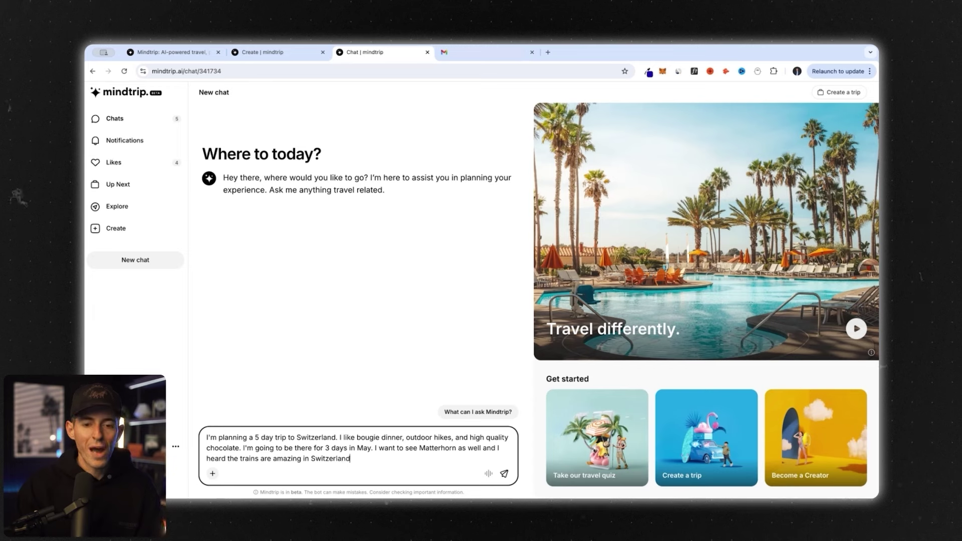
pyautogui.press('Return')
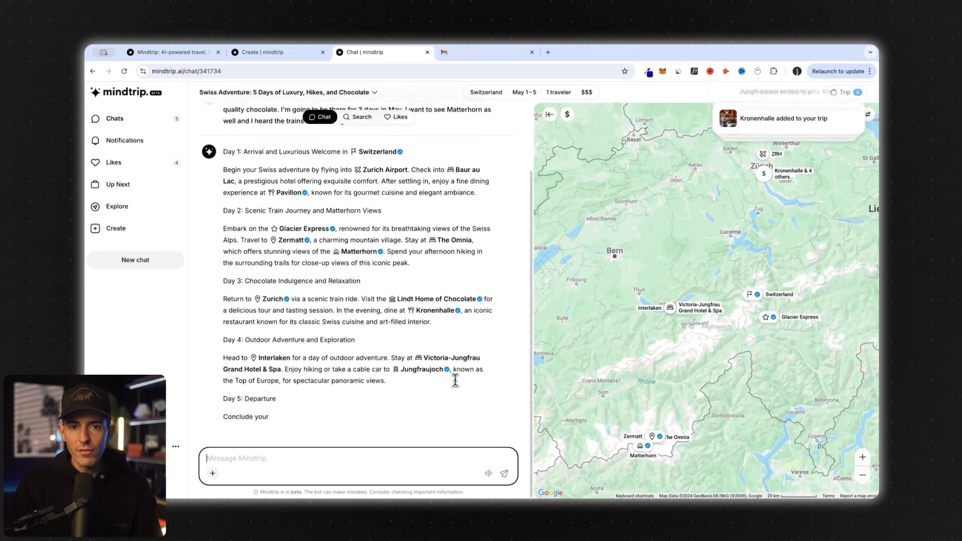
# Review the generated Swiss day-by-day plan in the chat and check the map's place filter options.
pyautogui.scroll(5, 456, 359)
pyautogui.scroll(-2, 431, 346)
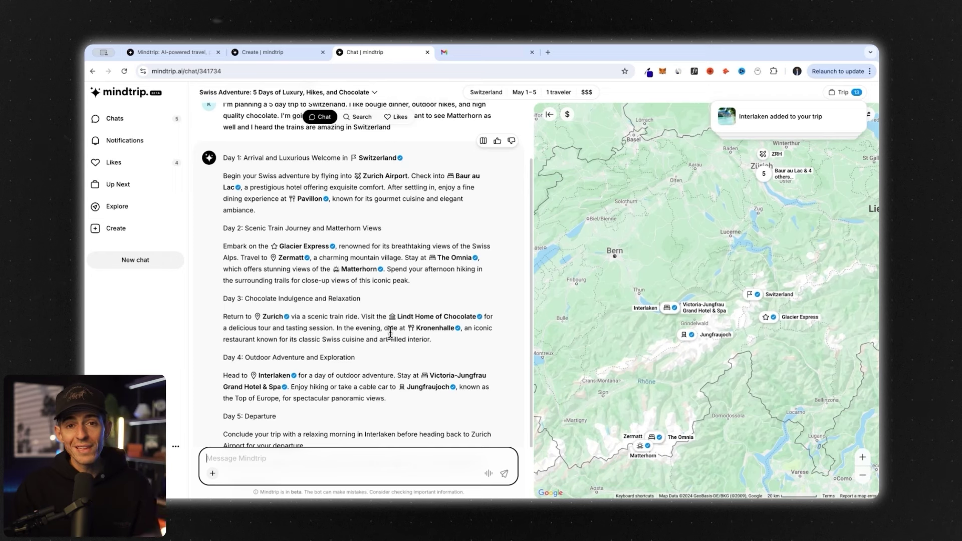
pyautogui.scroll(1, 359, 326)
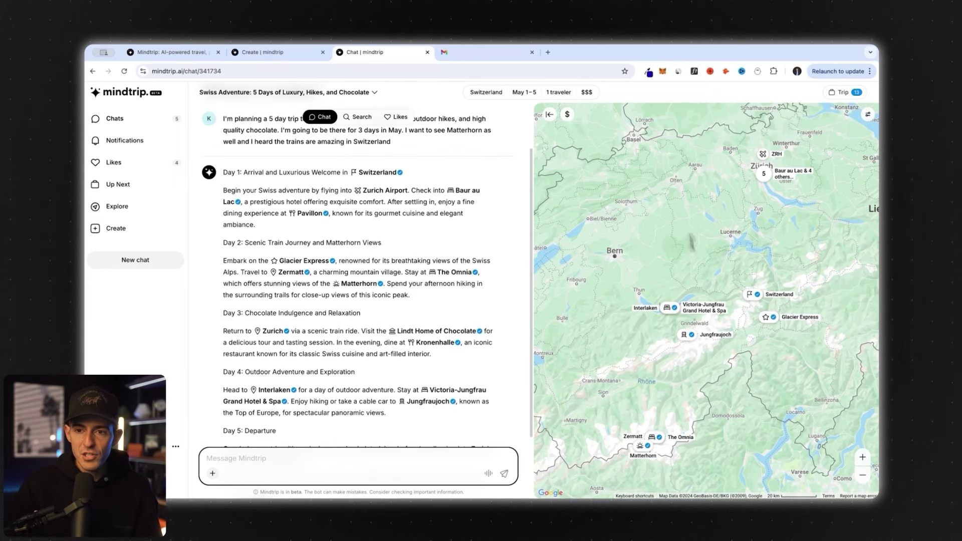
pyautogui.click(868, 115)
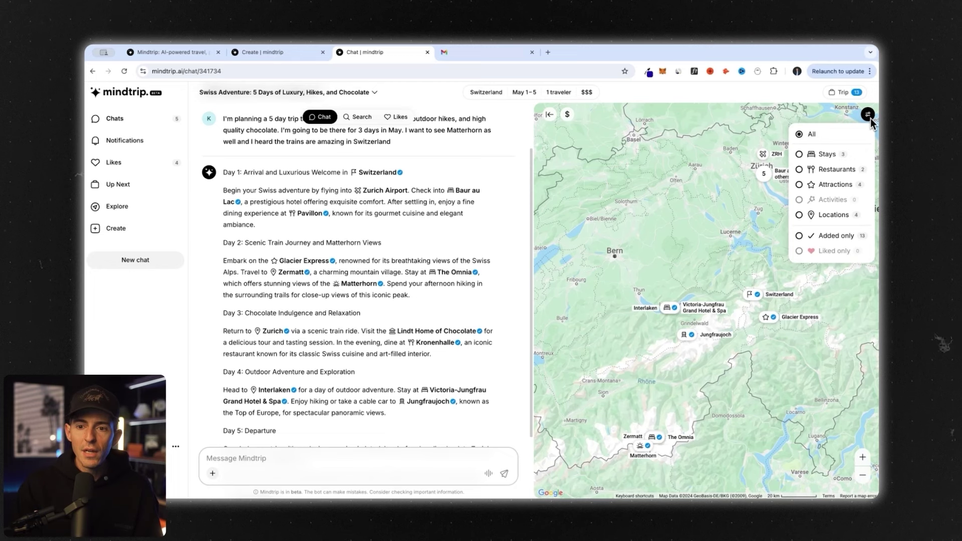
pyautogui.click(869, 118)
# View the Swiss trip's itinerary alongside the chat plan and close the itinerary.
pyautogui.click(842, 92)
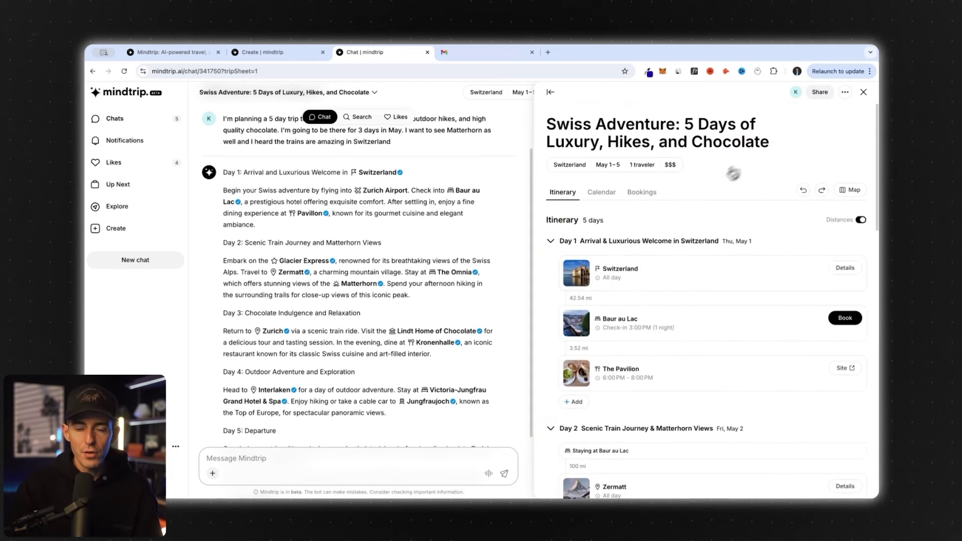
pyautogui.scroll(-3, 629, 230)
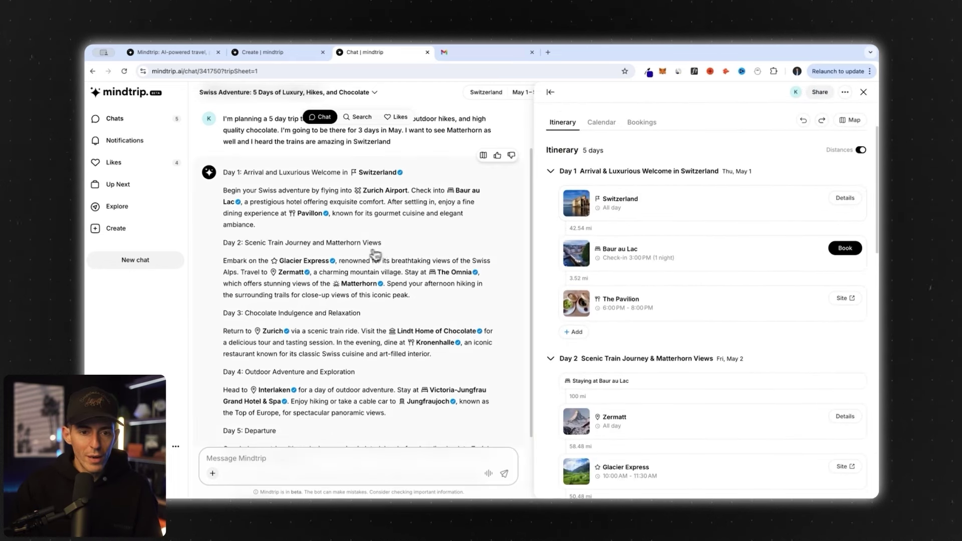
pyautogui.scroll(-1, 374, 255)
pyautogui.scroll(-1, 380, 208)
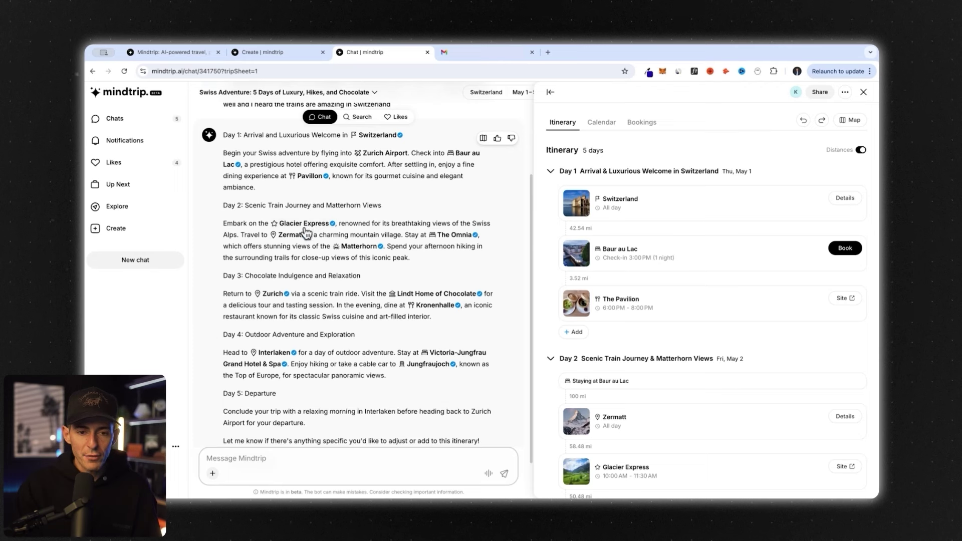
pyautogui.scroll(-2, 307, 232)
pyautogui.moveTo(359, 203)
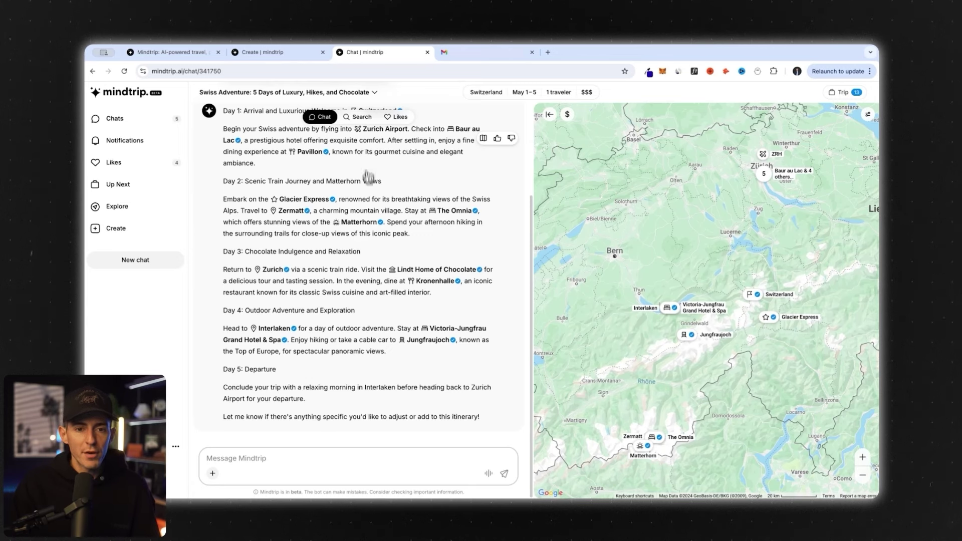
# Search the Switzerland attractions for "chcolate".
pyautogui.click(358, 117)
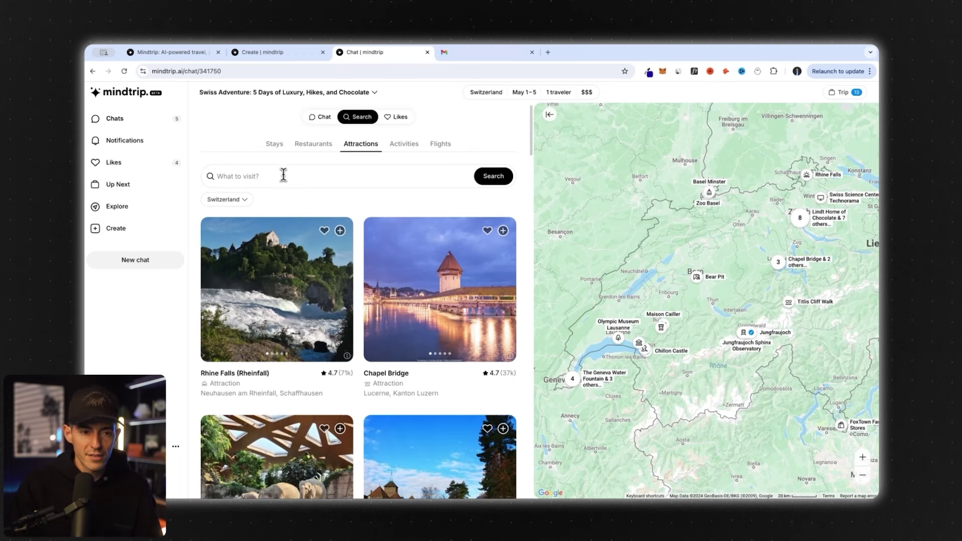
pyautogui.write('chcolate')
pyautogui.press('Return')
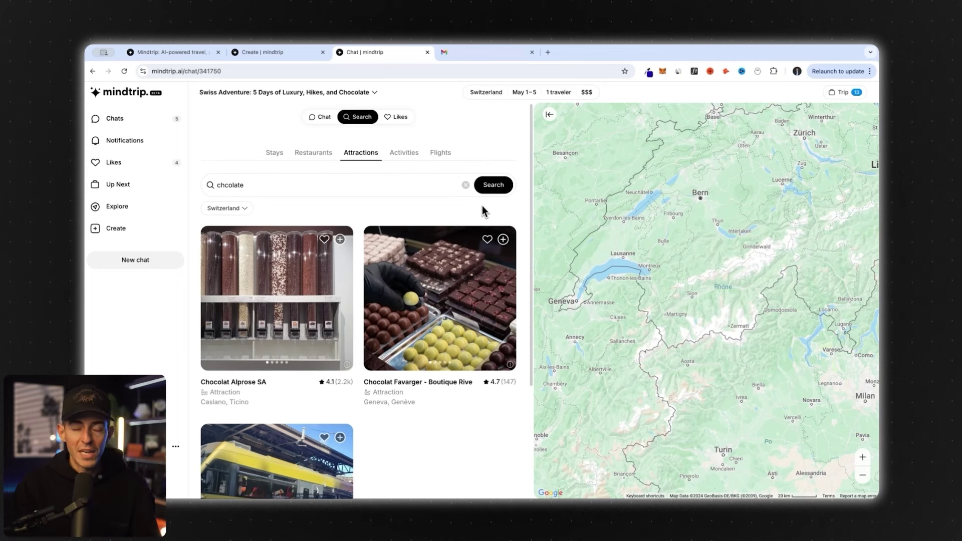
# From the Creator Hub, start creating a new magic link for your content.
pyautogui.click(171, 231)
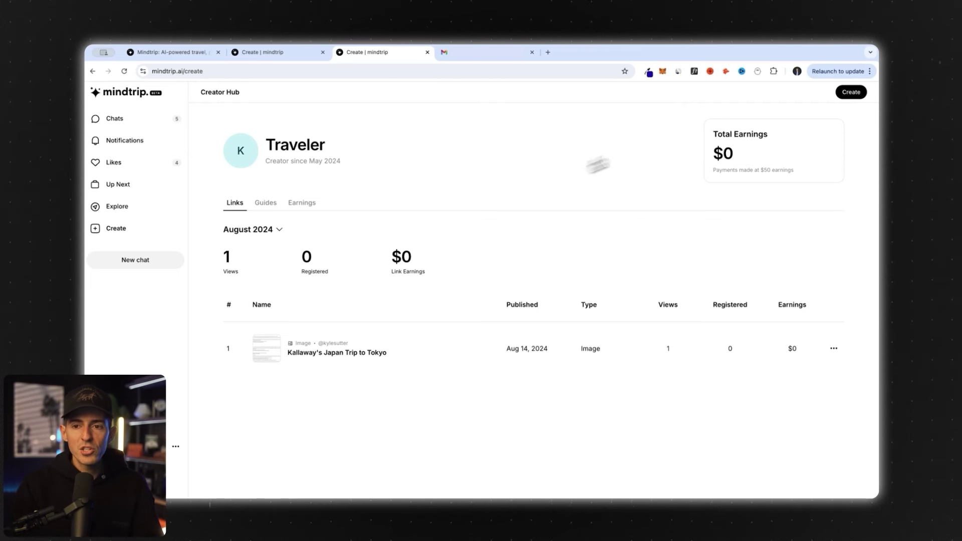
pyautogui.click(851, 93)
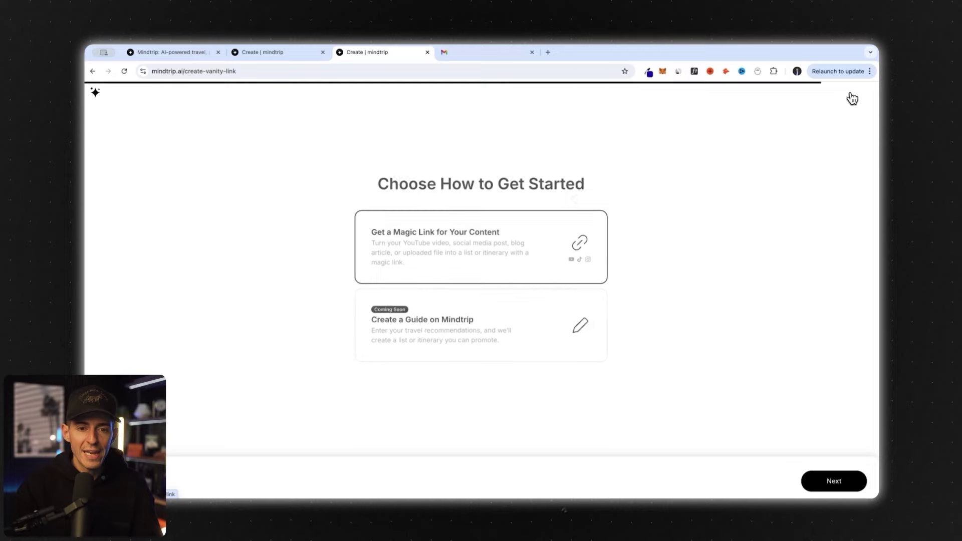
pyautogui.click(465, 254)
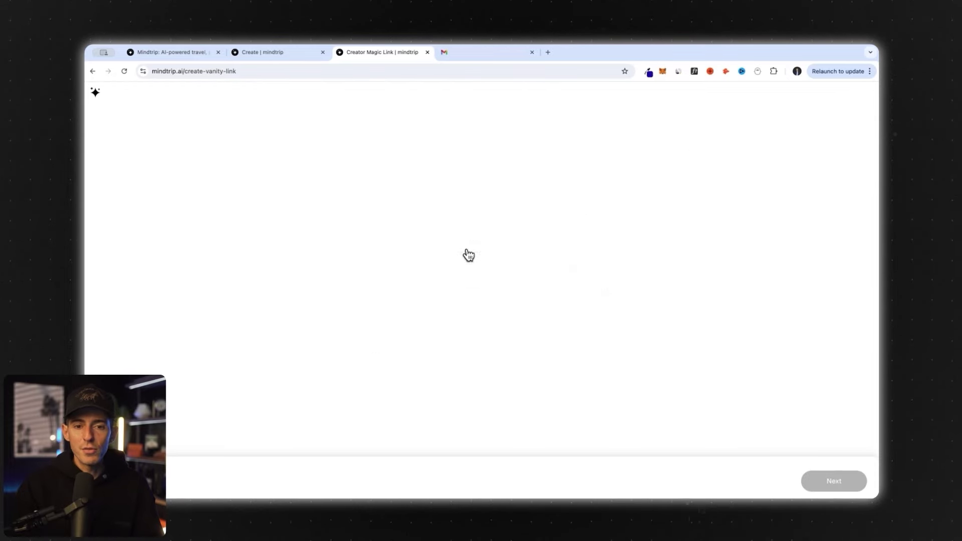